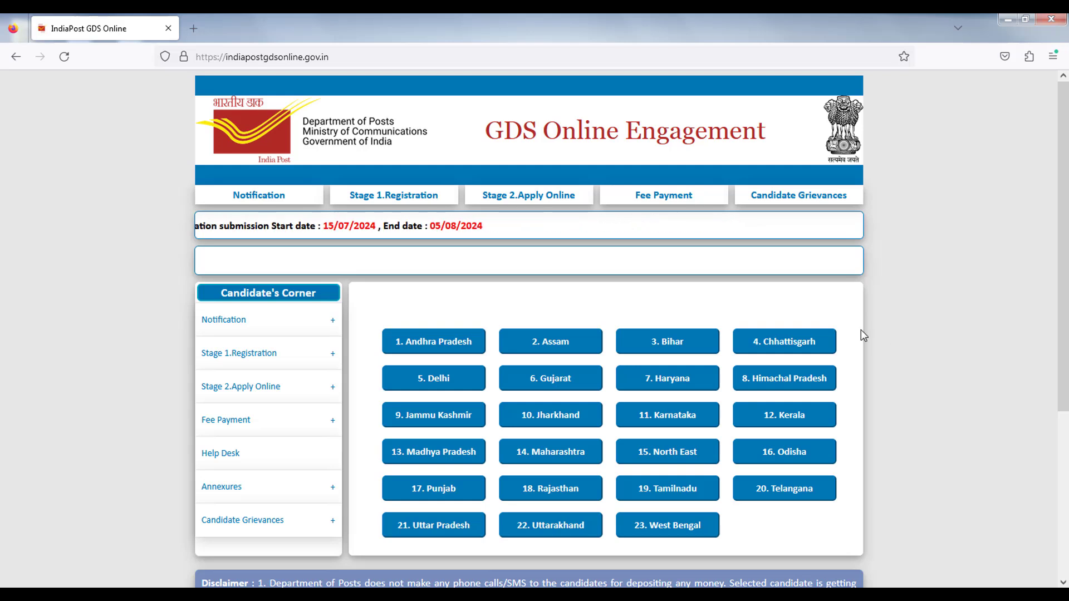
# Reveal the Stage 1.Registration dropdown showing Registration and Forgot Registration.
pyautogui.moveTo(406, 208)
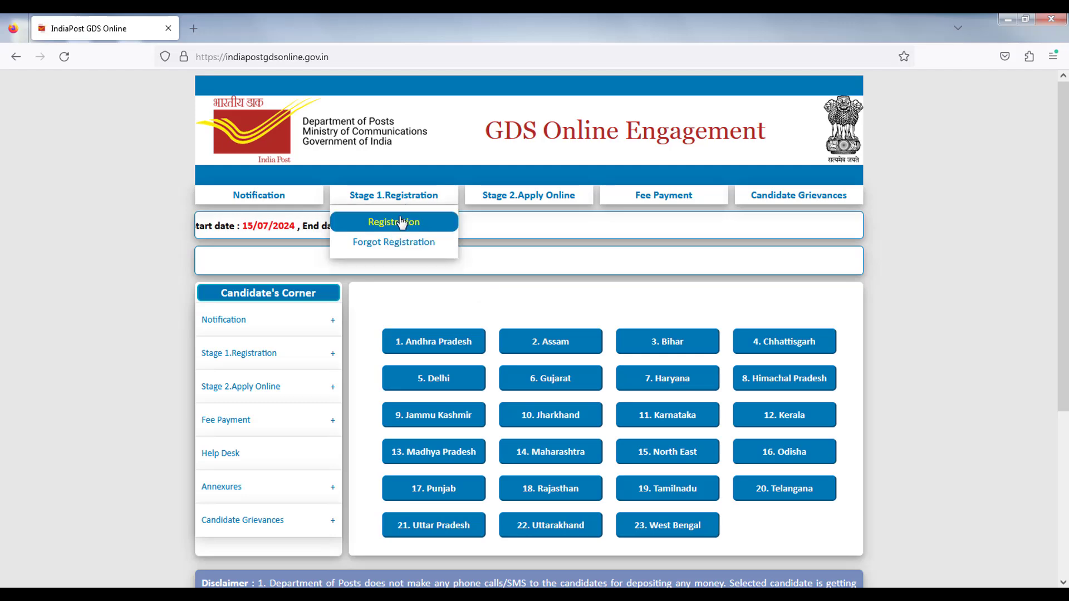
# Open the new candidate registration form and validate the mobile number with its OTP.
pyautogui.click(392, 223)
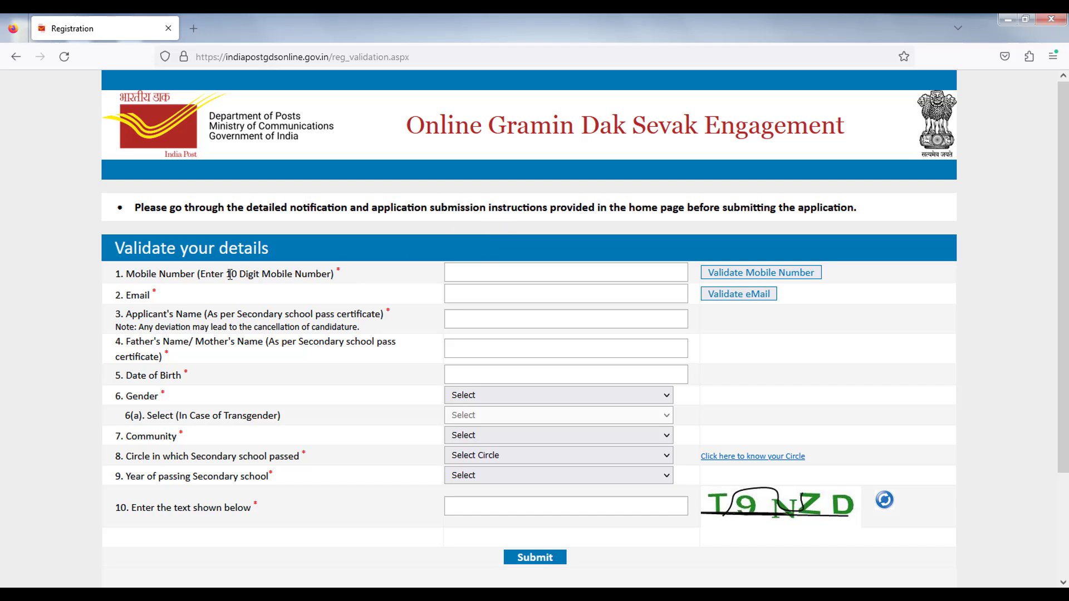
pyautogui.moveTo(227, 273); pyautogui.dragTo(335, 274)
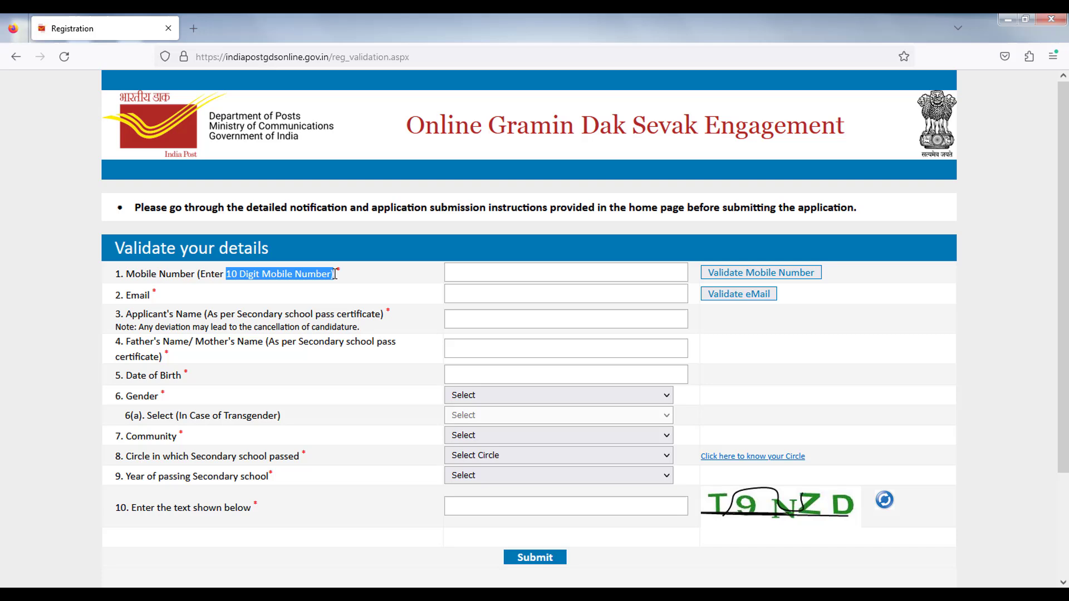
pyautogui.click(452, 271)
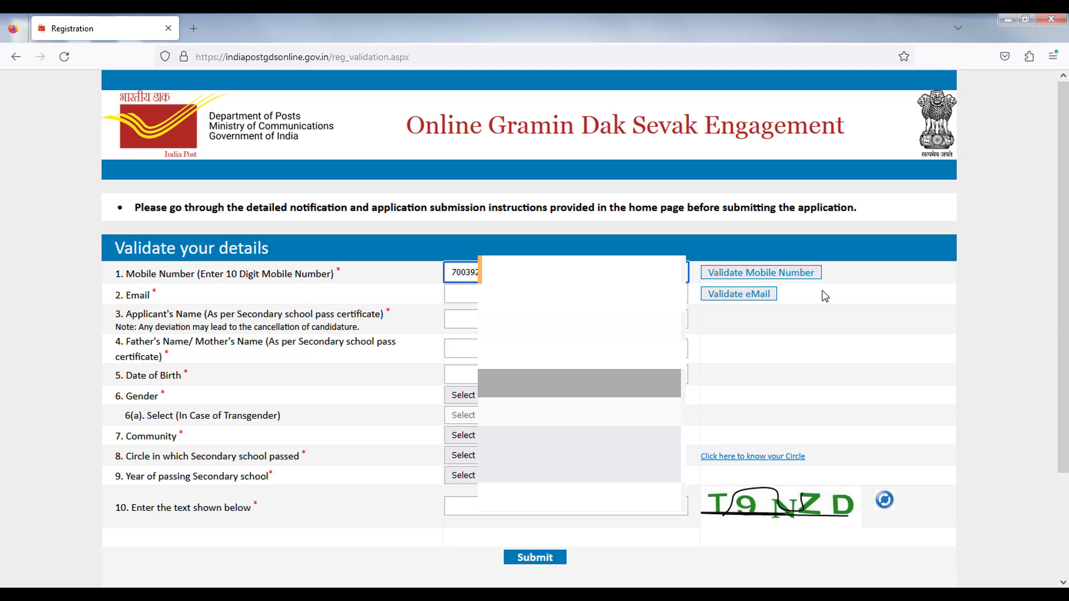
pyautogui.click(804, 278)
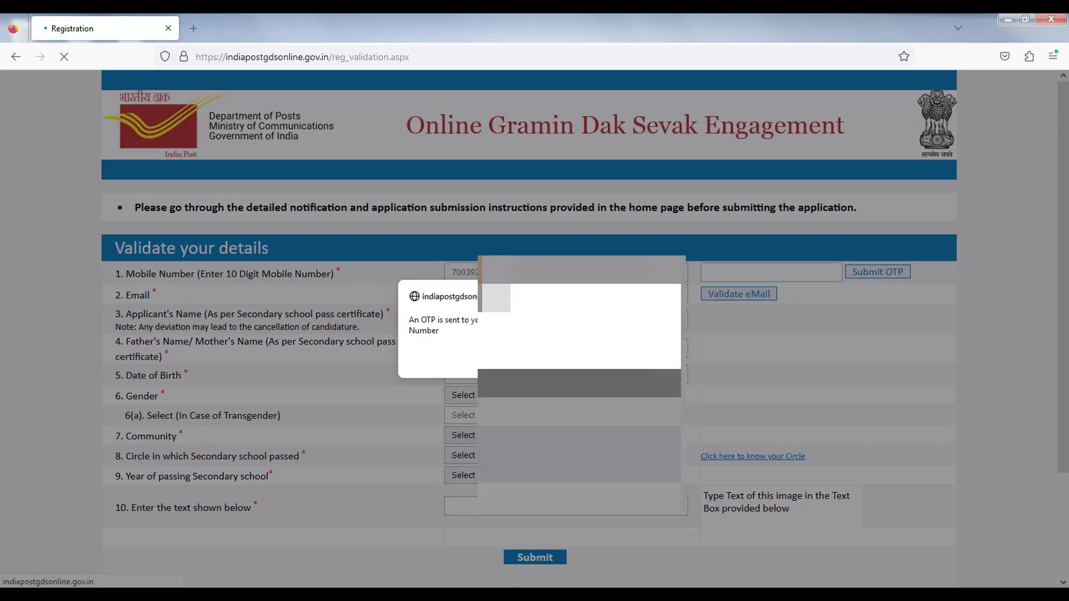
pyautogui.click(638, 354)
pyautogui.click(800, 278)
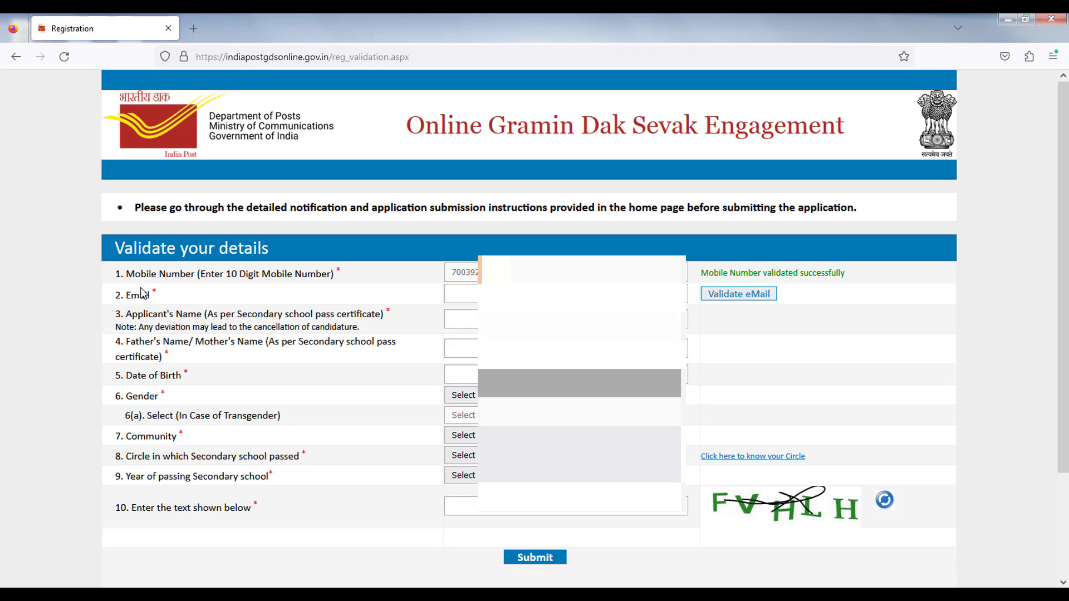
# Enter the email address and verify it with the pasted email OTP.
pyautogui.click(461, 294)
pyautogui.write('a')
pyautogui.press('BackSpace')
pyautogui.write('mdnad')
pyautogui.click(732, 294)
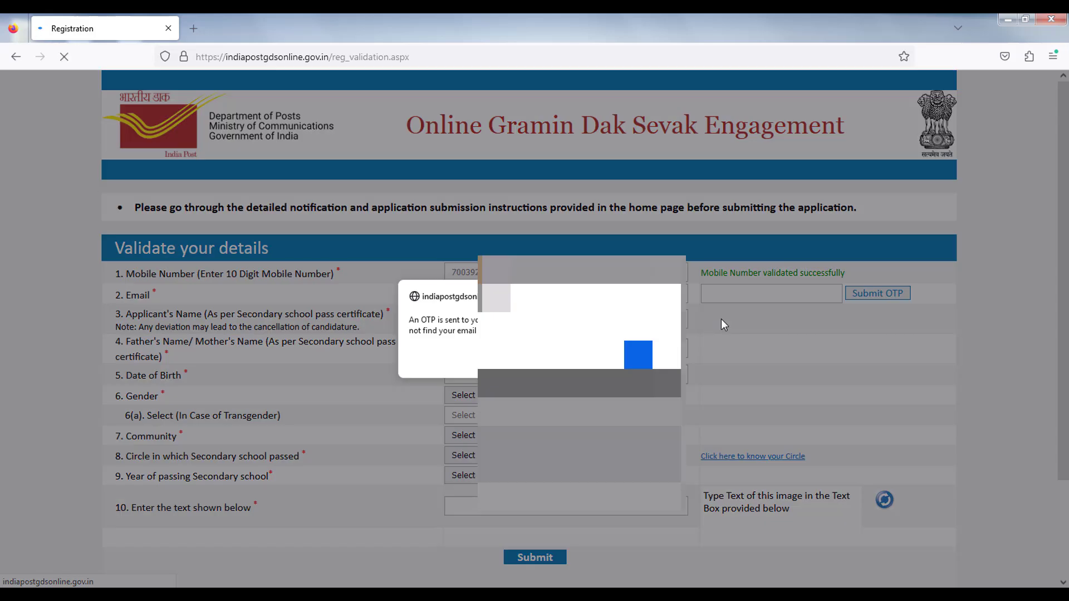
pyautogui.press('Return')
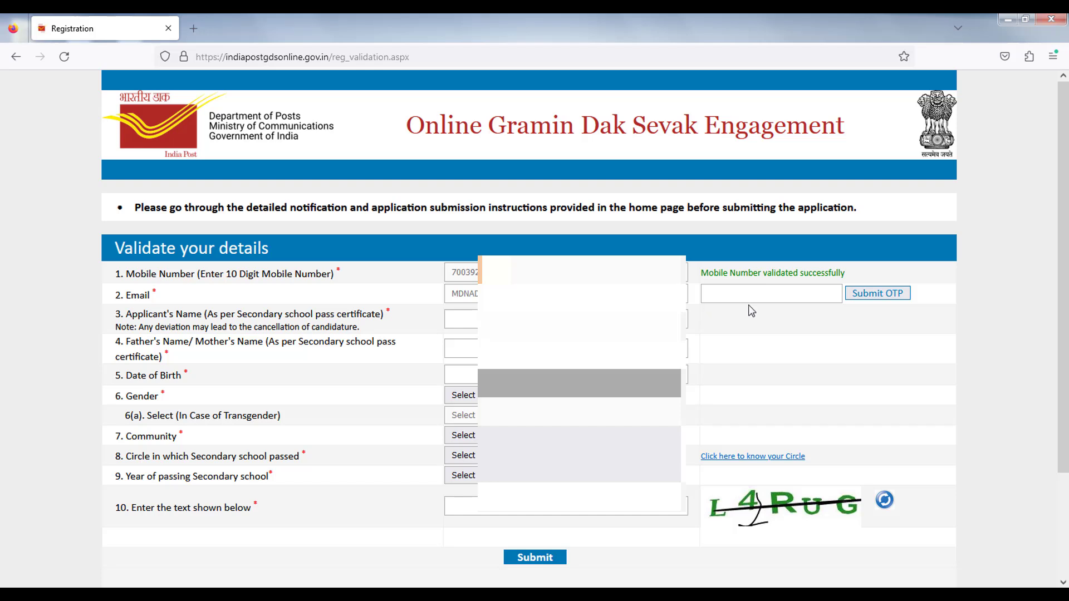
pyautogui.click(749, 294)
pyautogui.click(867, 293)
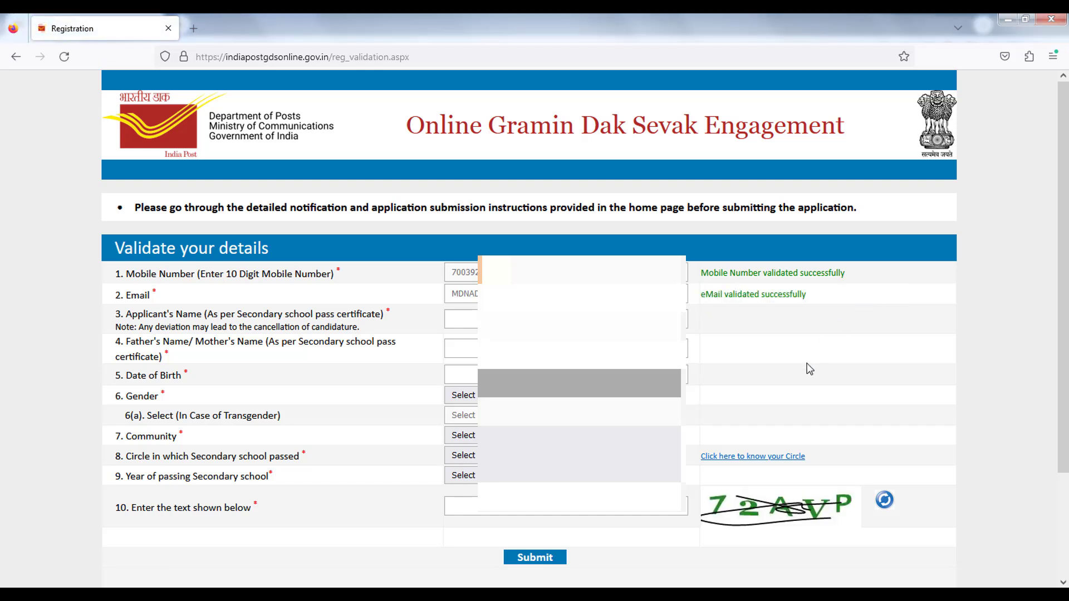
# Enter the applicant's and father's names, date of birth, Male gender and SC community.
pyautogui.click(566, 319)
pyautogui.write('a')
pyautogui.press('BackSpace')
pyautogui.write('A')
pyautogui.press('BackSpace')
pyautogui.write('NADIM')
pyautogui.click(461, 348)
pyautogui.write('FATHER')
pyautogui.click(472, 375)
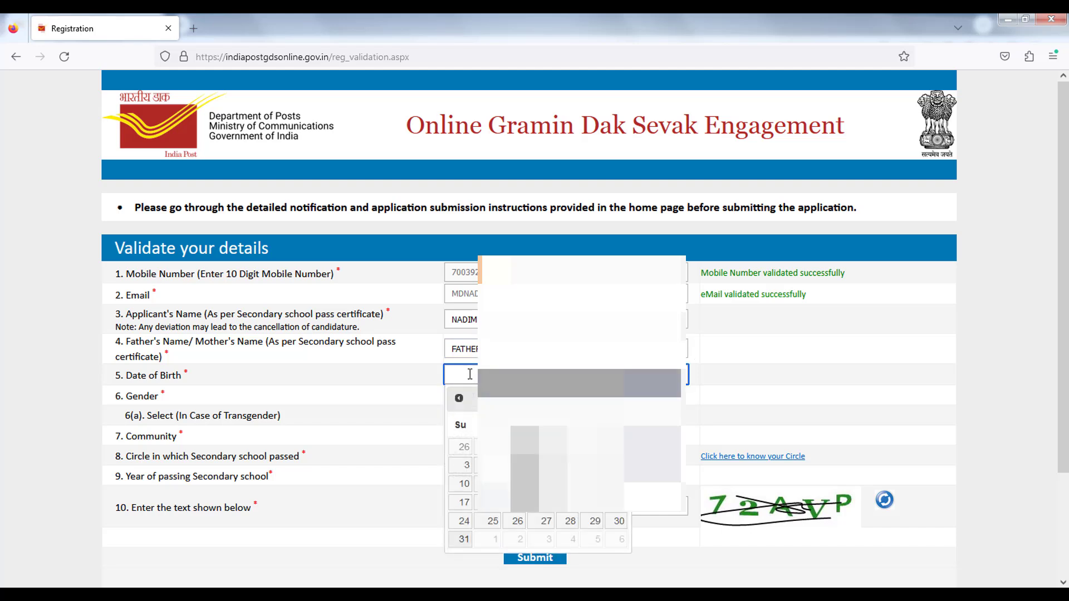
pyautogui.click(568, 399)
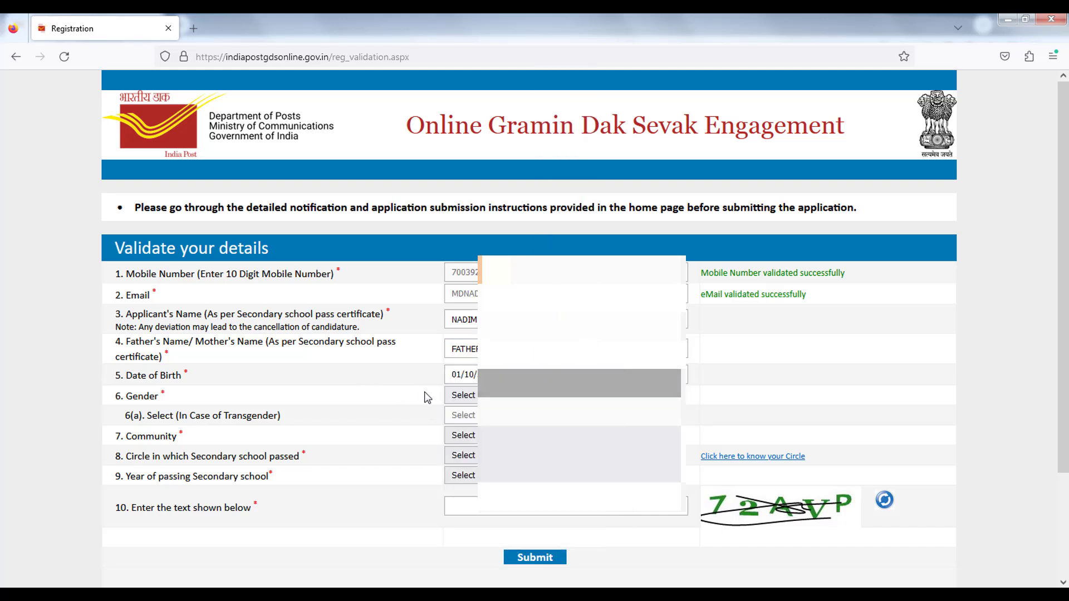
pyautogui.click(466, 399)
pyautogui.click(466, 422)
pyautogui.click(465, 436)
pyautogui.click(469, 517)
# Choose West Bengal circle and 2016 passing year, enter the captcha, and submit.
pyautogui.click(473, 458)
pyautogui.press('w')
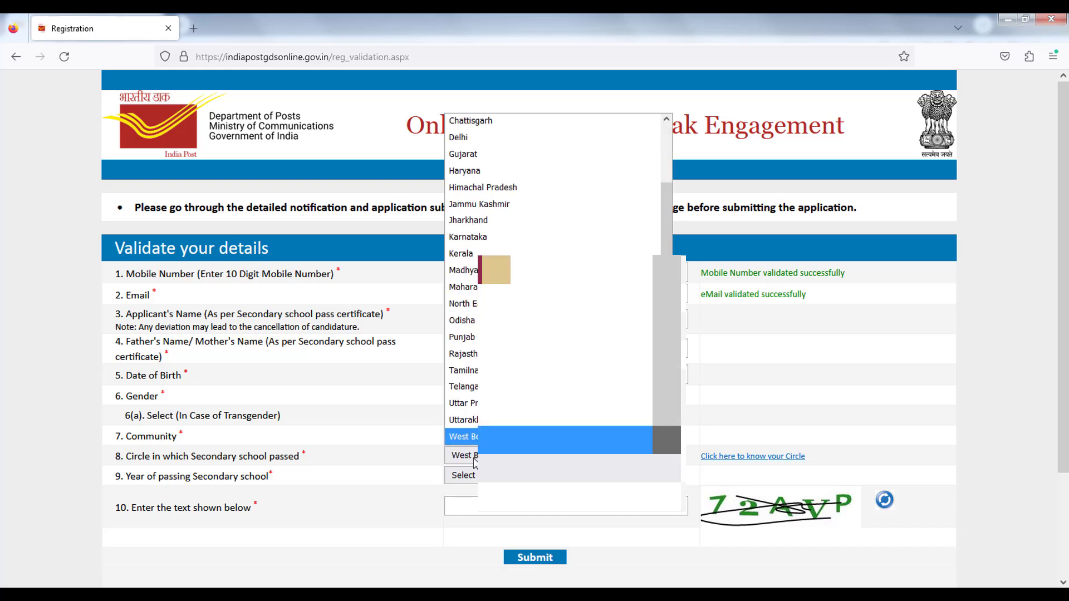
pyautogui.press('Return')
pyautogui.click(475, 480)
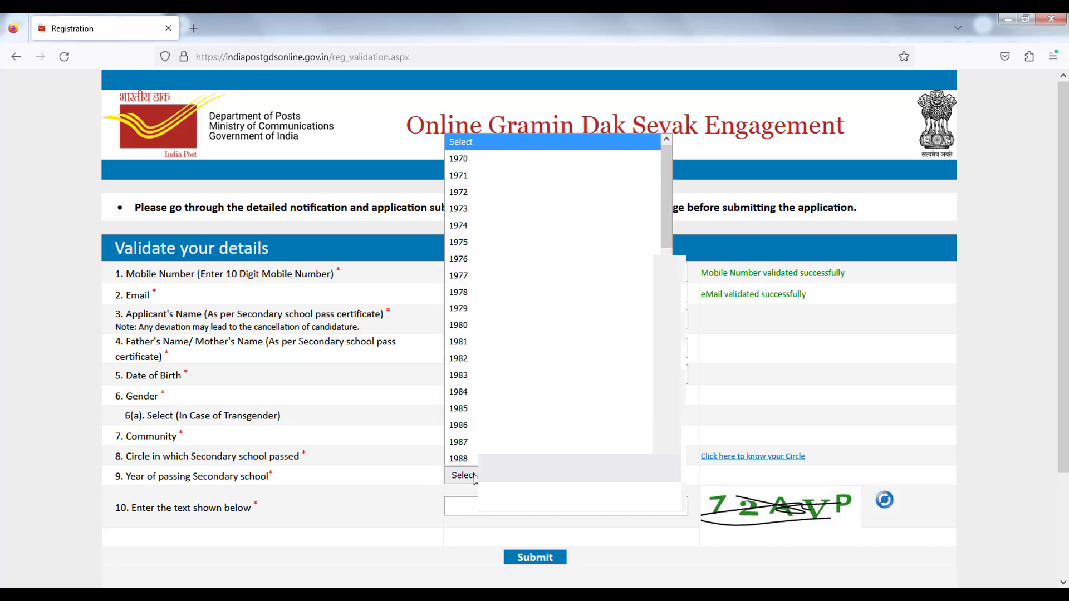
pyautogui.scroll(-4, 477, 386)
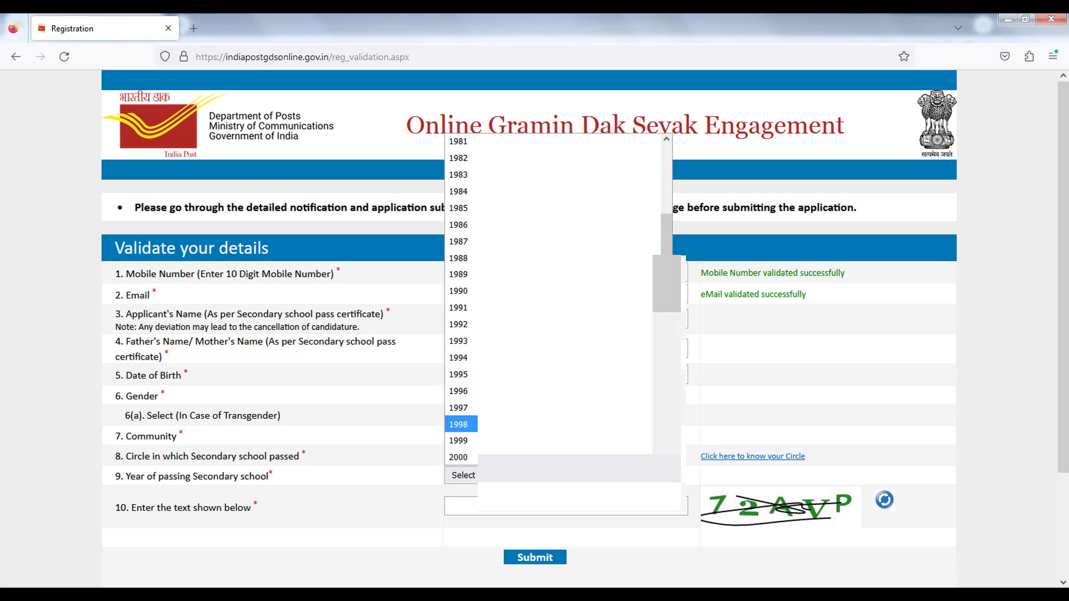
pyautogui.scroll(-3, 480, 408)
pyautogui.click(480, 409)
pyautogui.click(471, 476)
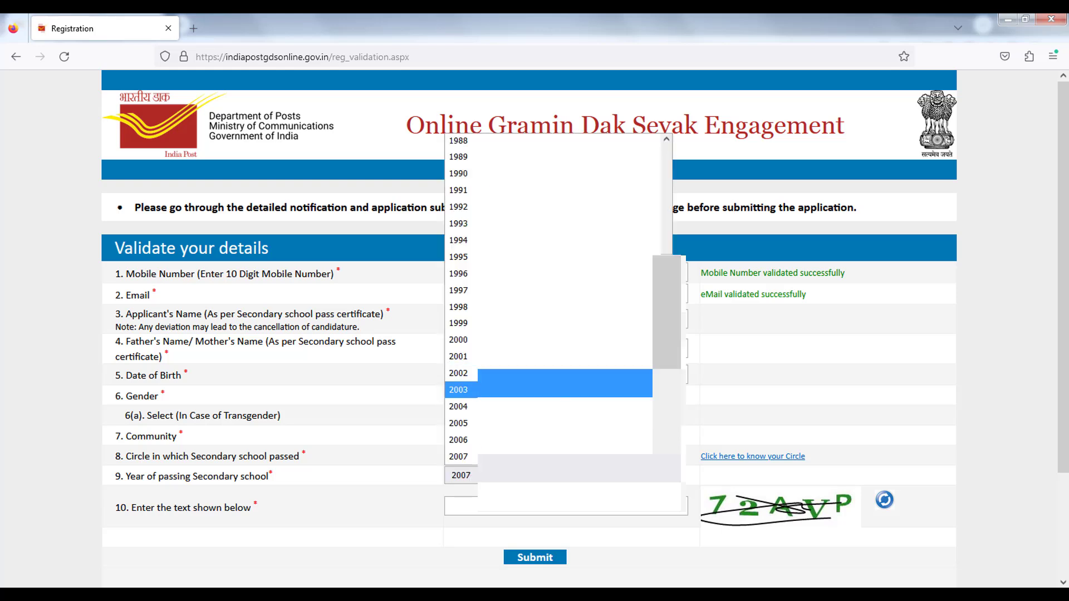
pyautogui.scroll(-4, 462, 389)
pyautogui.click(462, 406)
pyautogui.click(473, 503)
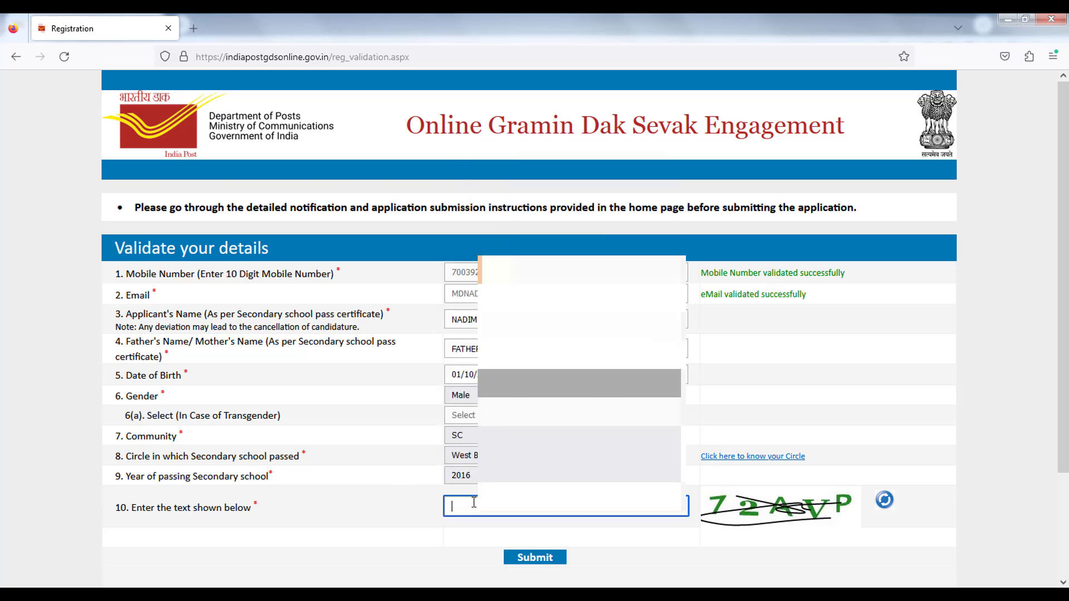
pyautogui.write('72AVP')
pyautogui.click(524, 558)
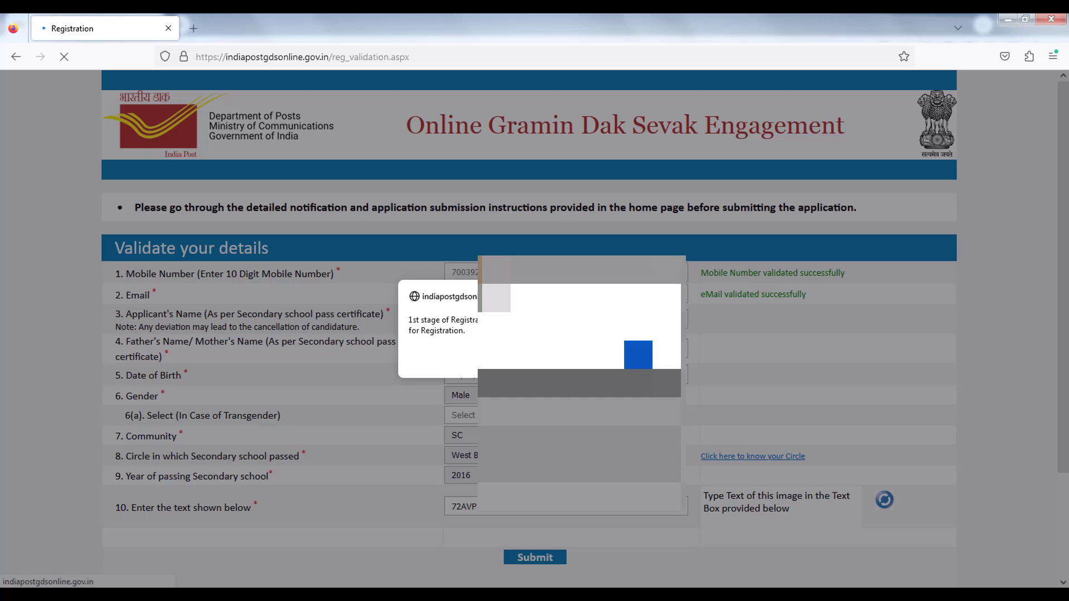
pyautogui.click(638, 354)
# Answer No to the Person with Disability question.
pyautogui.scroll(-3, 726, 369)
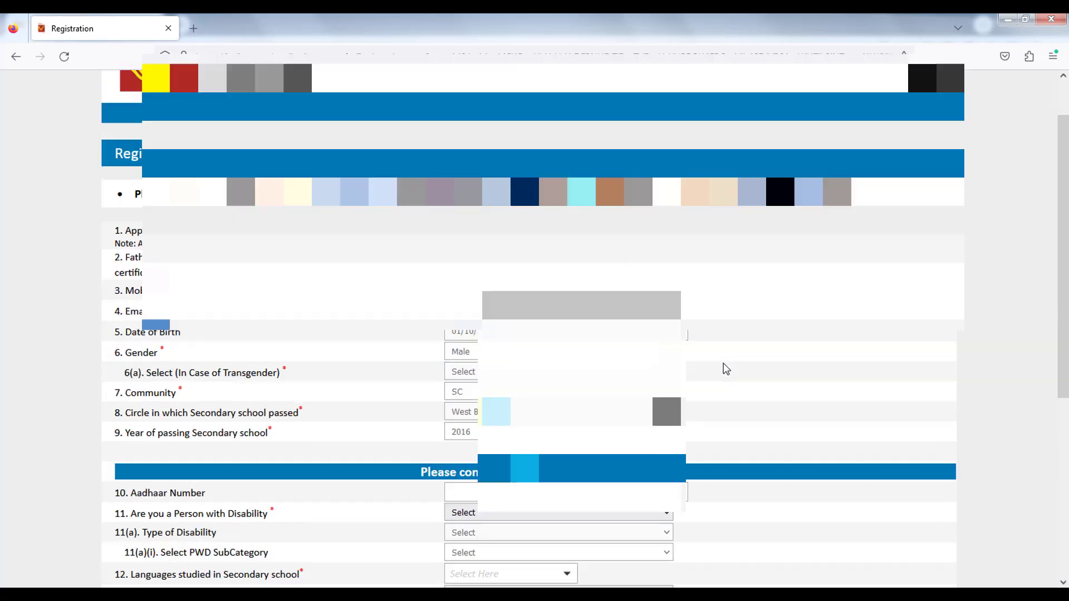
pyautogui.scroll(-1, 731, 343)
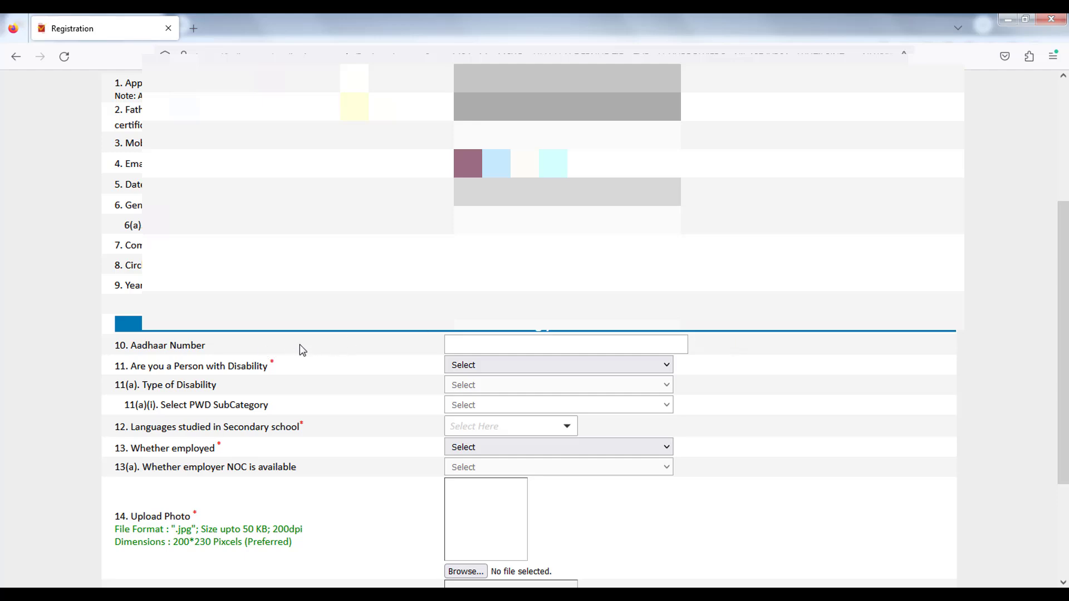
pyautogui.moveTo(130, 345); pyautogui.dragTo(208, 348)
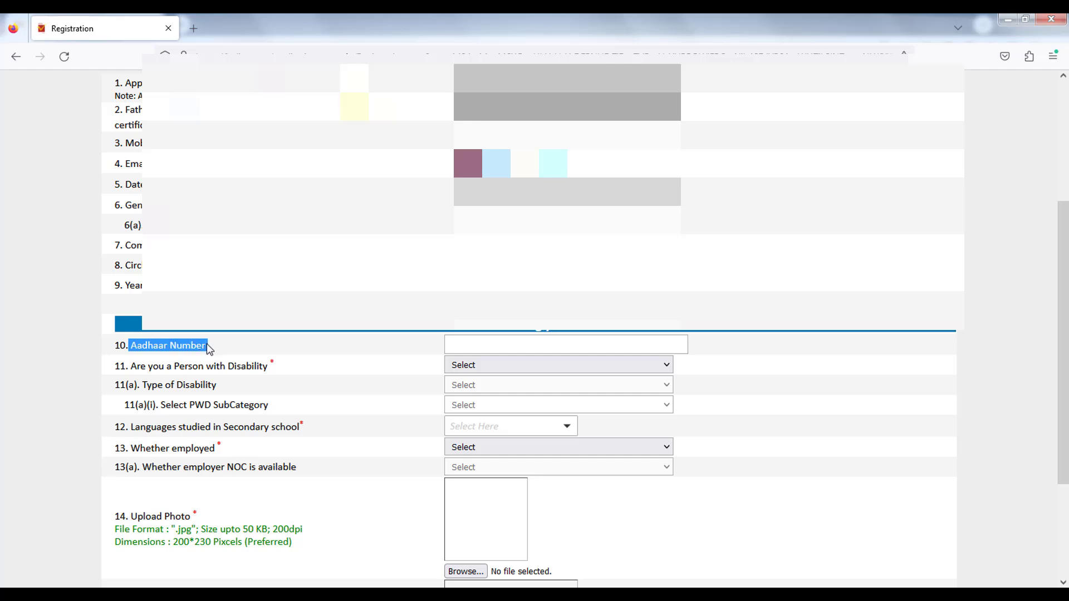
pyautogui.moveTo(199, 366); pyautogui.dragTo(276, 365)
pyautogui.scroll(-2, 342, 345)
pyautogui.click(470, 299)
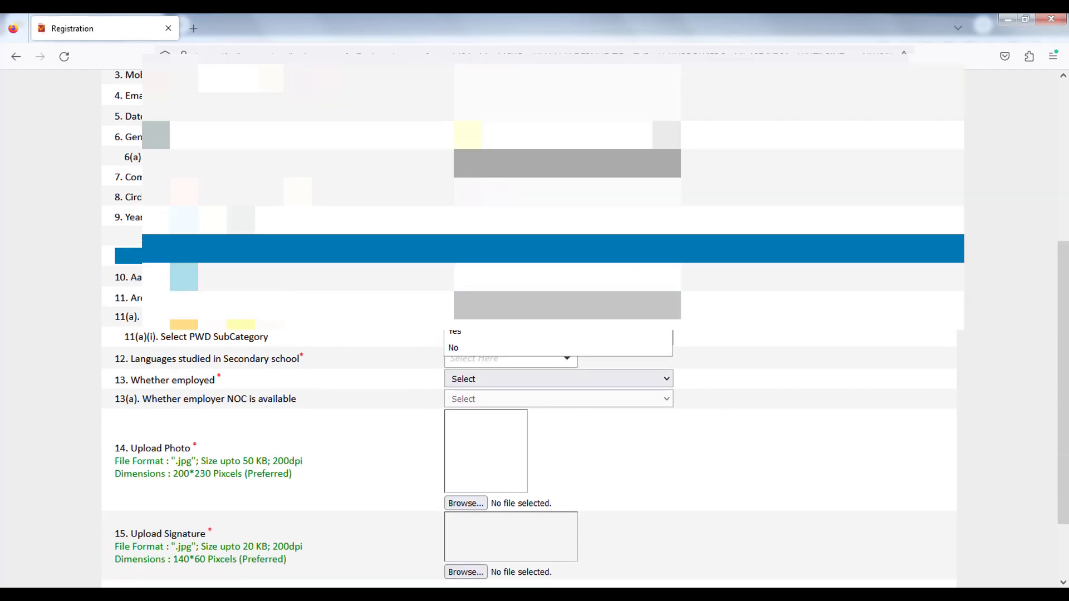
pyautogui.click(471, 348)
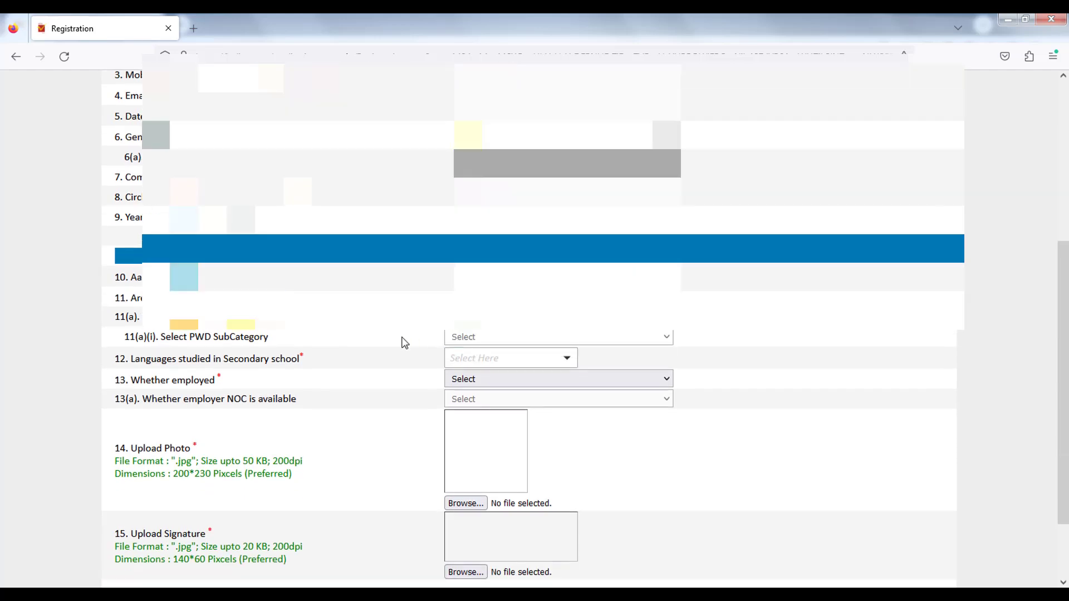
# Select Bengali and English as school languages and answer No to being employed.
pyautogui.click(484, 359)
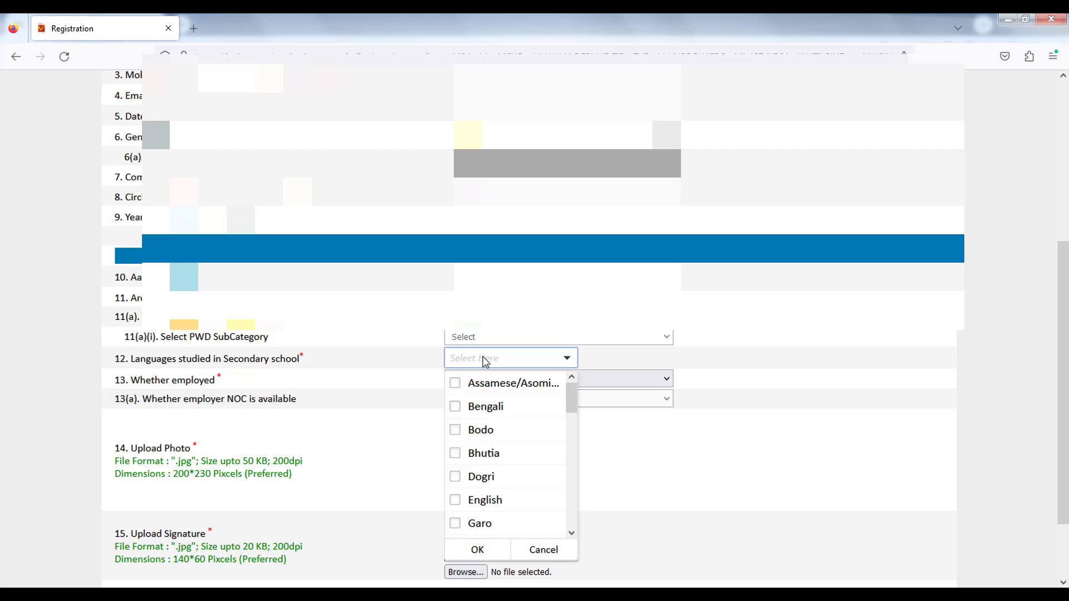
pyautogui.click(465, 409)
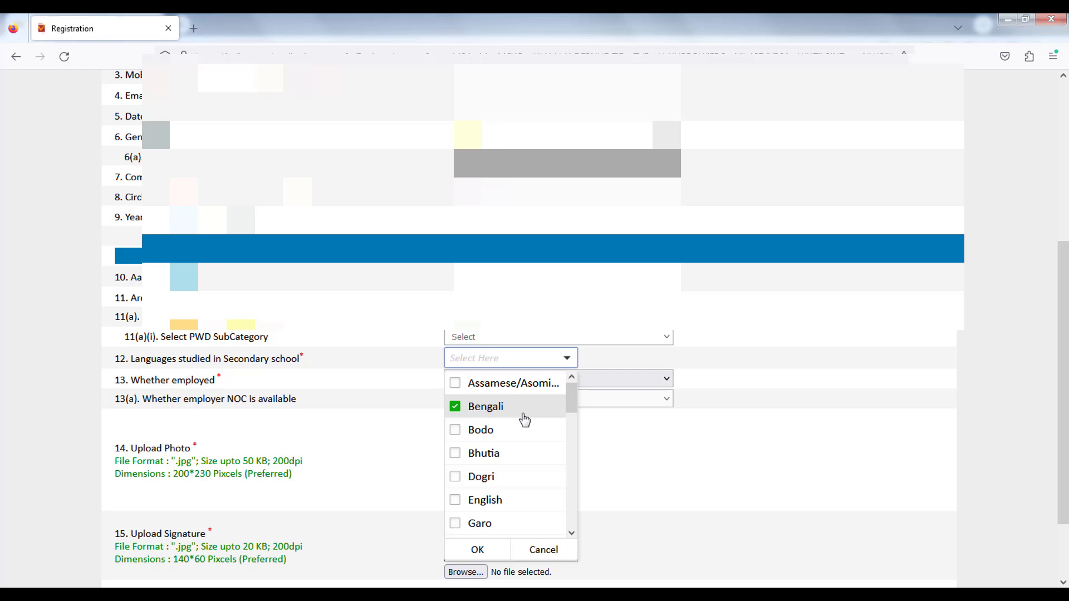
pyautogui.click(459, 502)
pyautogui.click(477, 550)
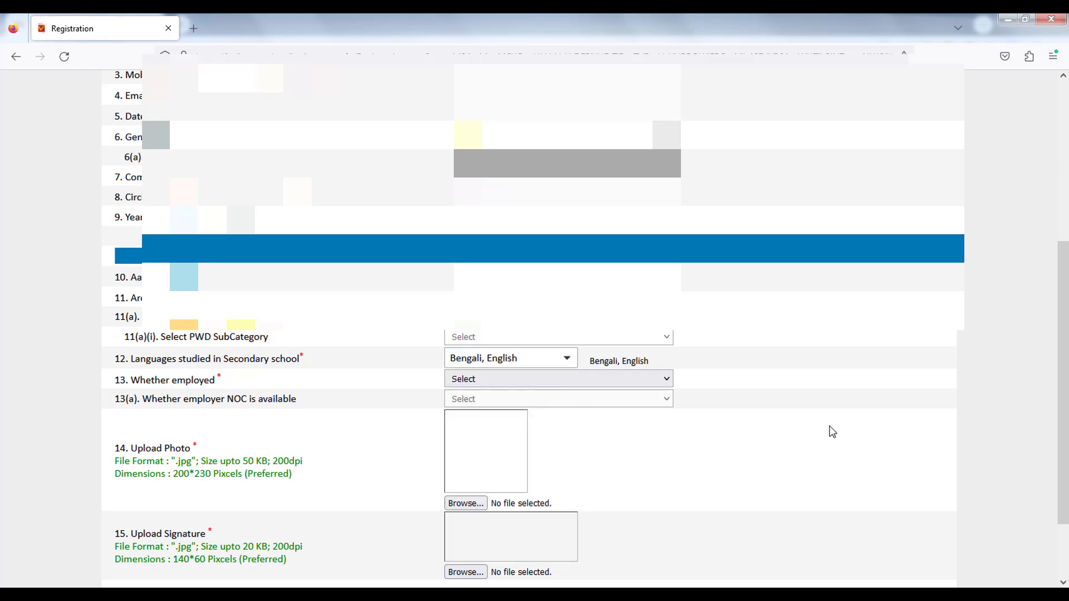
pyautogui.click(471, 383)
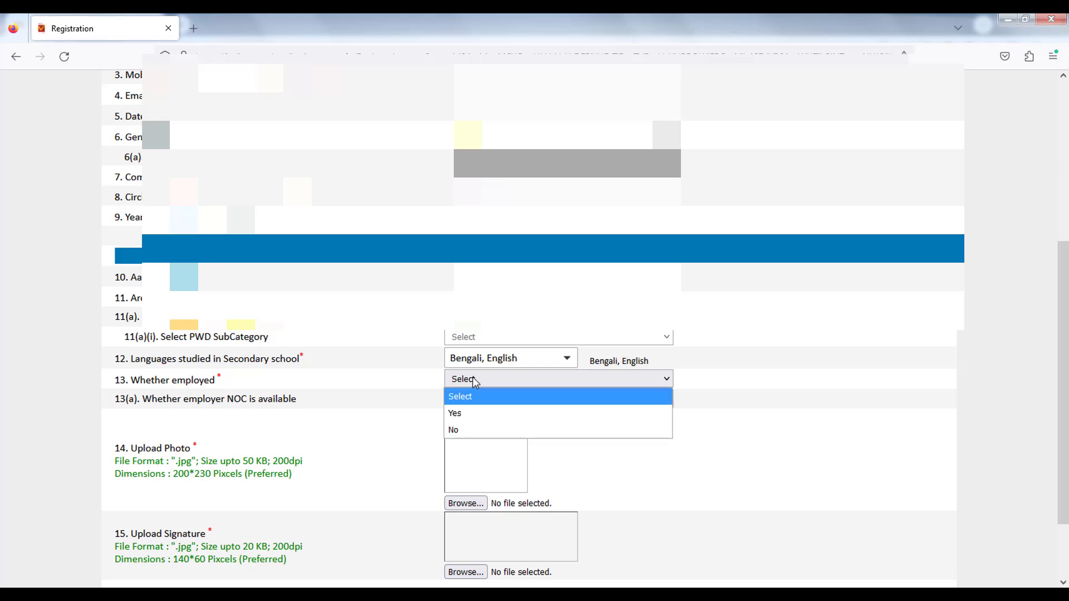
pyautogui.click(464, 430)
pyautogui.scroll(-2, 341, 412)
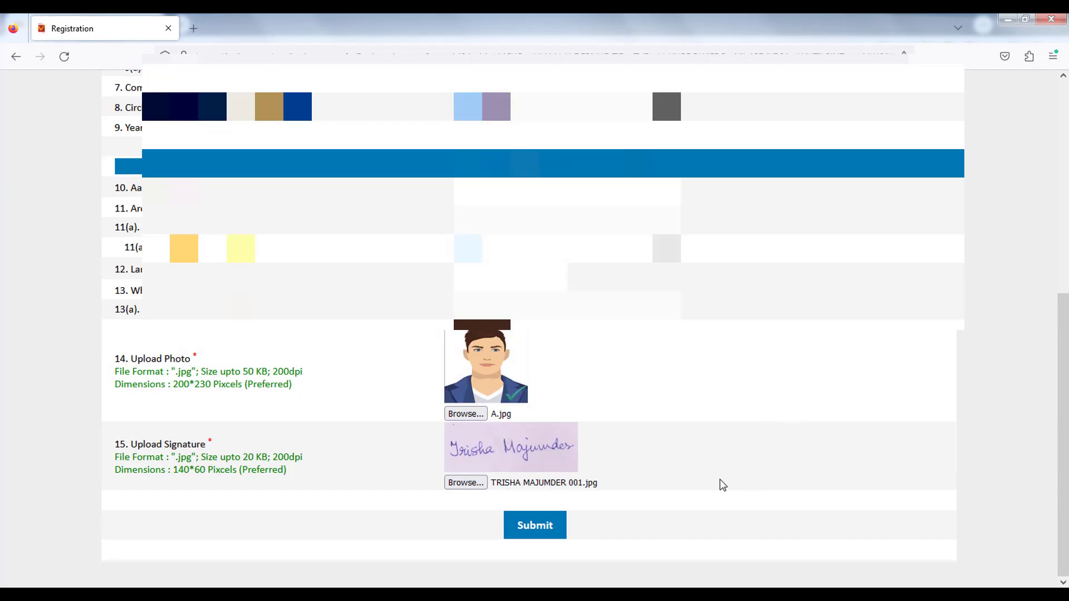
# Submit the form, tick the no-duplicate-registration declaration, and confirm the registration.
pyautogui.click(530, 528)
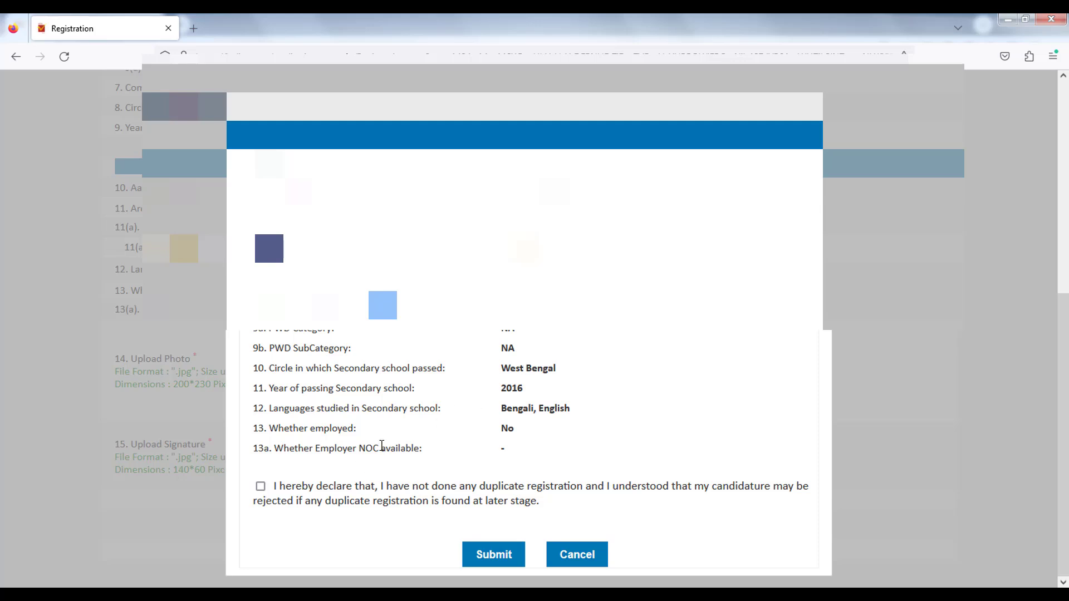
pyautogui.click(261, 488)
pyautogui.click(490, 556)
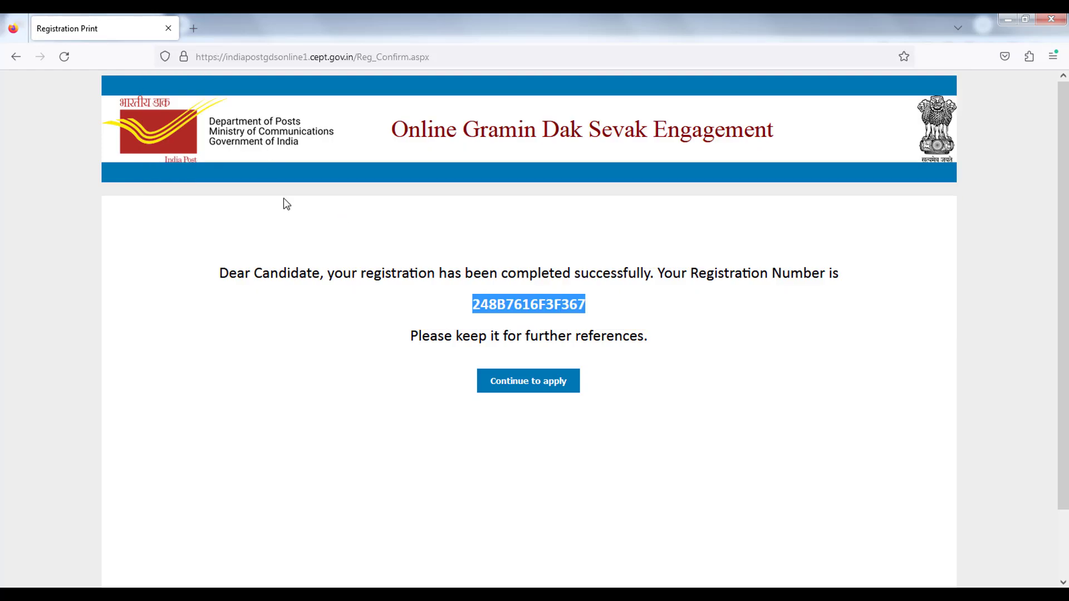
# Keep the registration number in a new tab and return to the confirmation page.
pyautogui.hotkey('ctrl', 't')
pyautogui.click(106, 25)
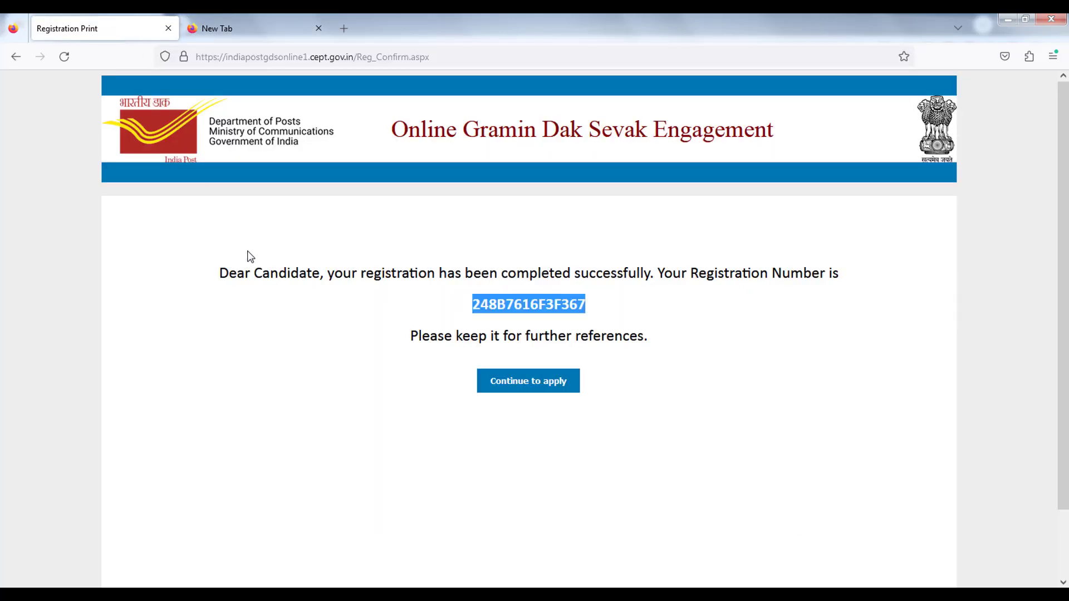
pyautogui.click(360, 429)
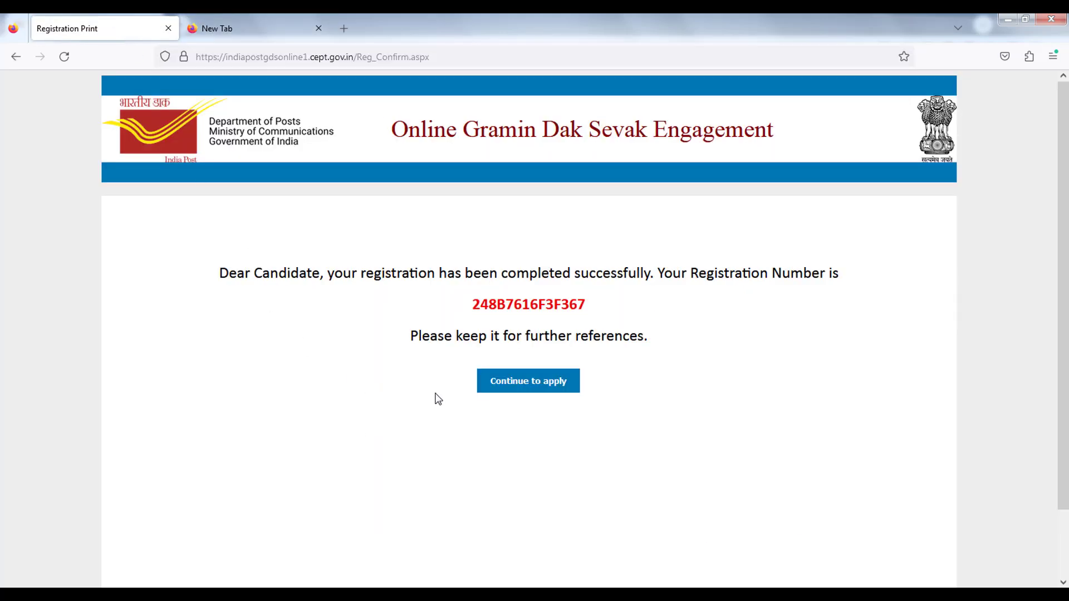
# Continue to the application stage and choose West Bengal as the circle.
pyautogui.click(529, 383)
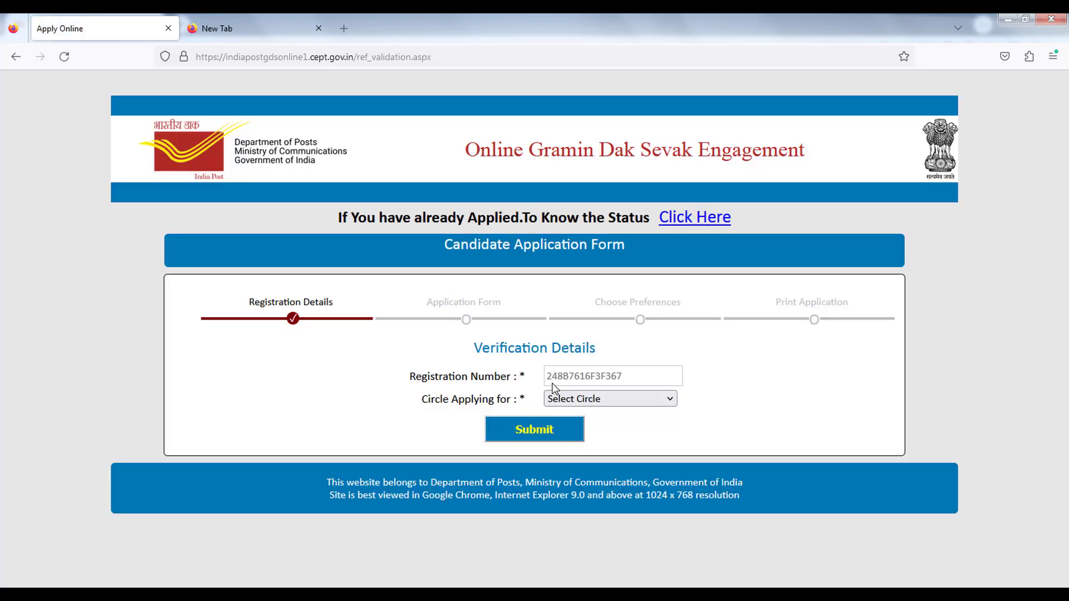
pyautogui.moveTo(441, 399); pyautogui.dragTo(597, 408)
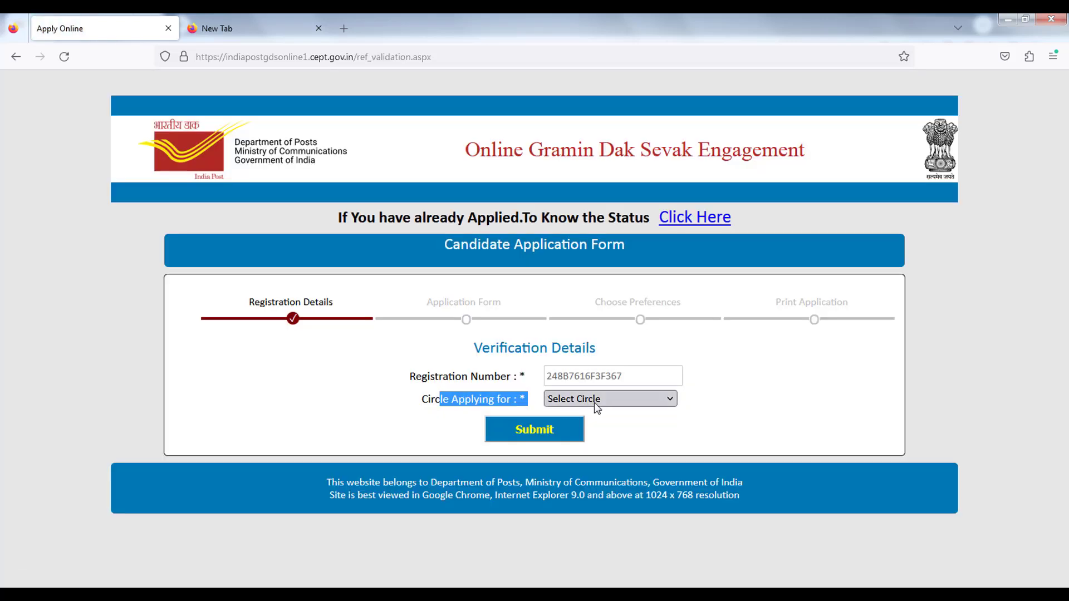
pyautogui.click(597, 408)
pyautogui.scroll(-3, 602, 367)
pyautogui.click(602, 378)
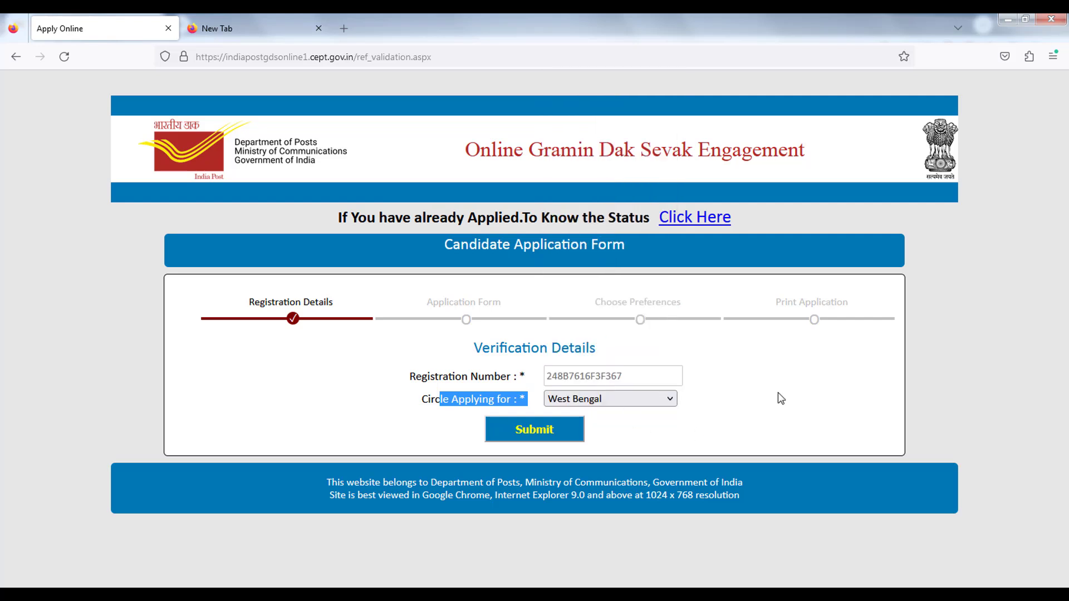
# Enter the received OTP and the captcha, then proceed to the application form.
pyautogui.click(538, 428)
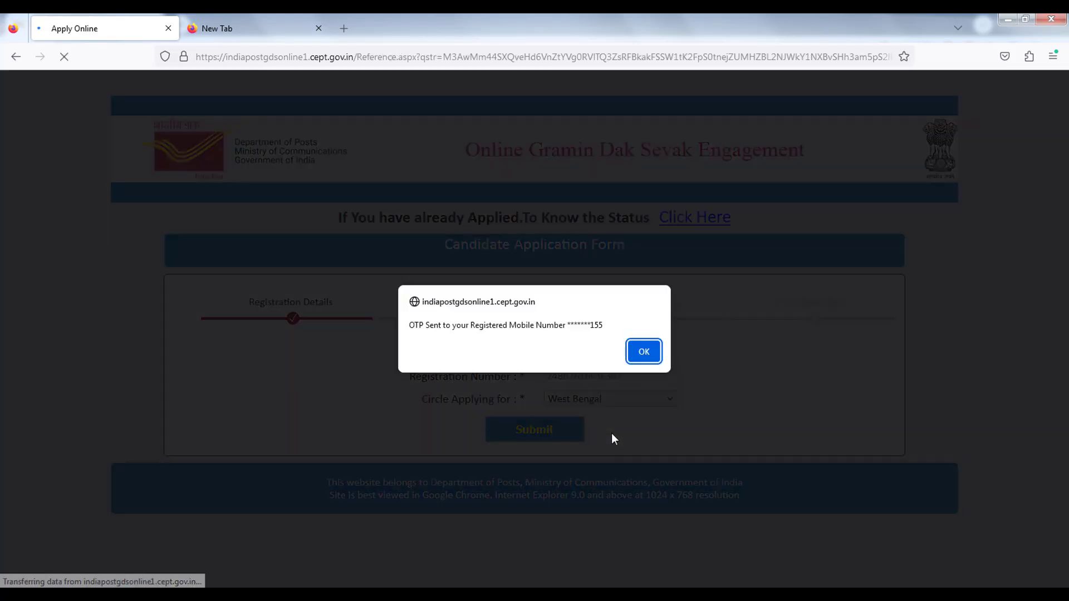
pyautogui.click(641, 351)
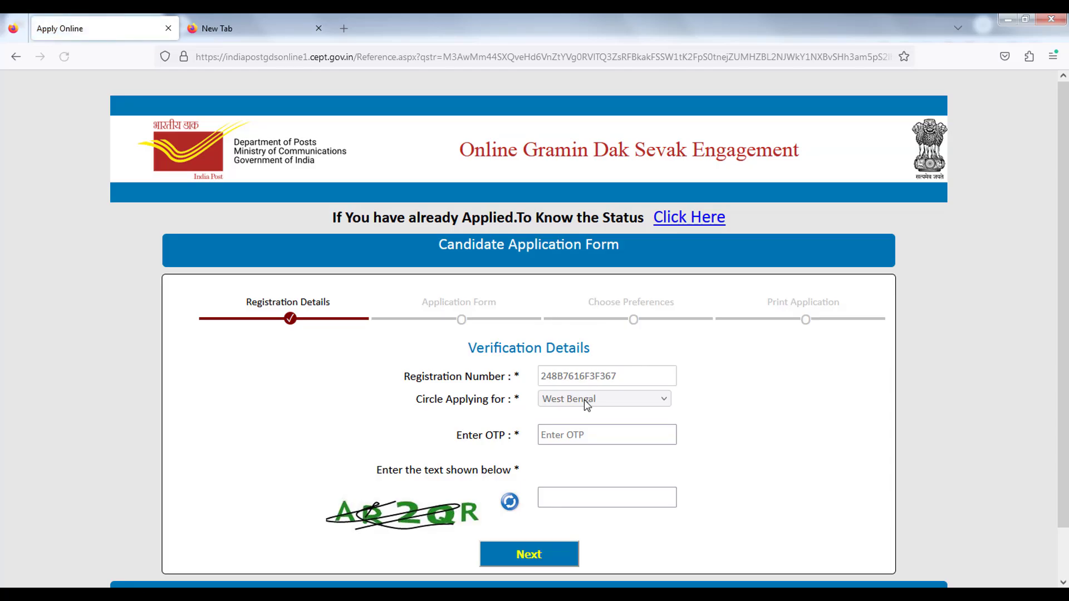
pyautogui.click(569, 438)
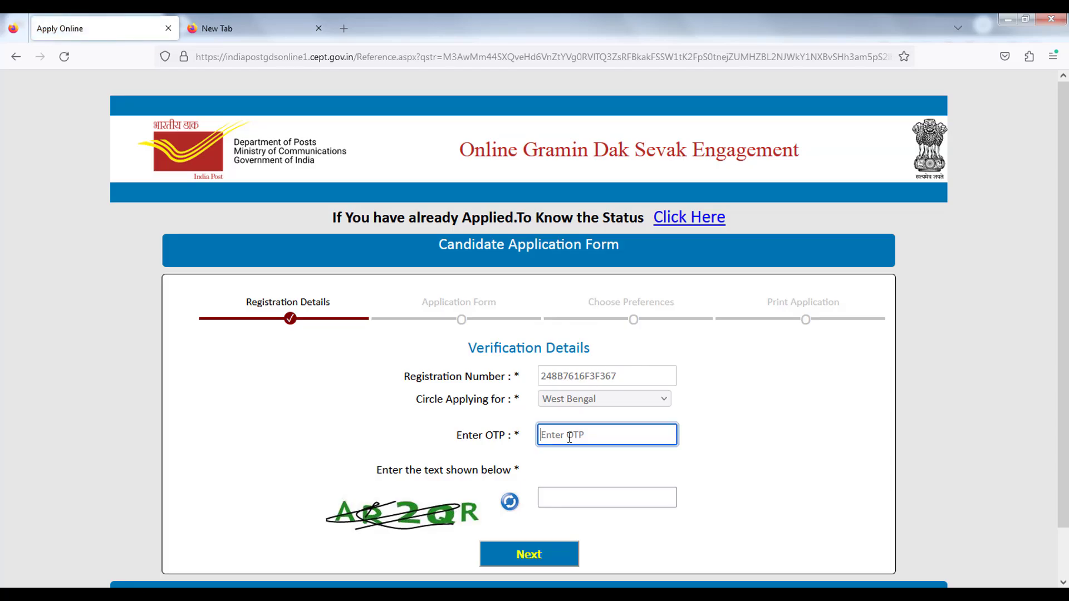
pyautogui.scroll(-1, 569, 437)
pyautogui.click(634, 443)
pyautogui.write('A')
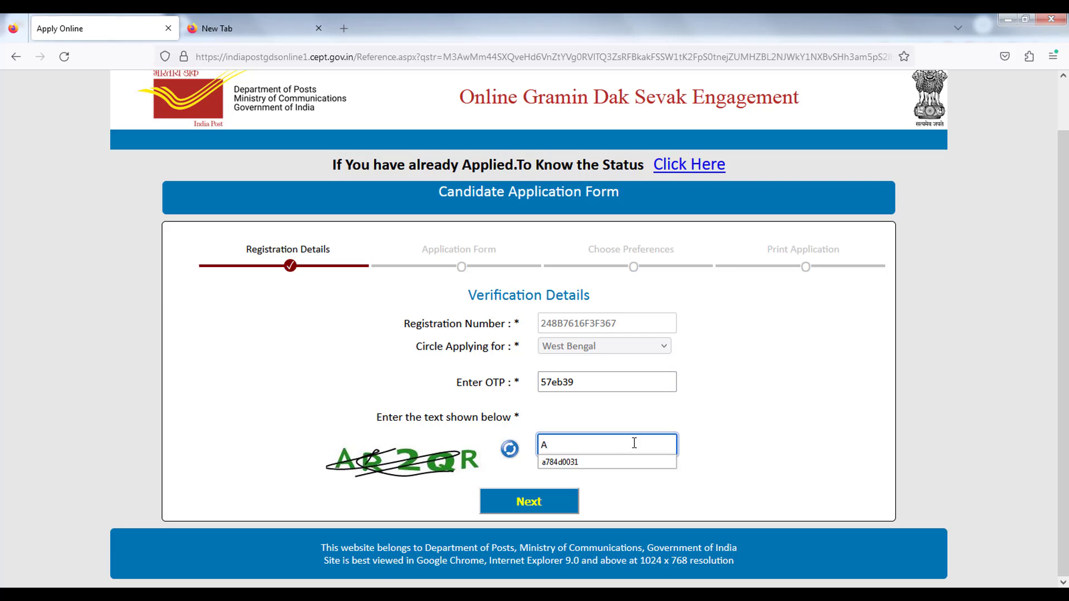
pyautogui.write('R2QR')
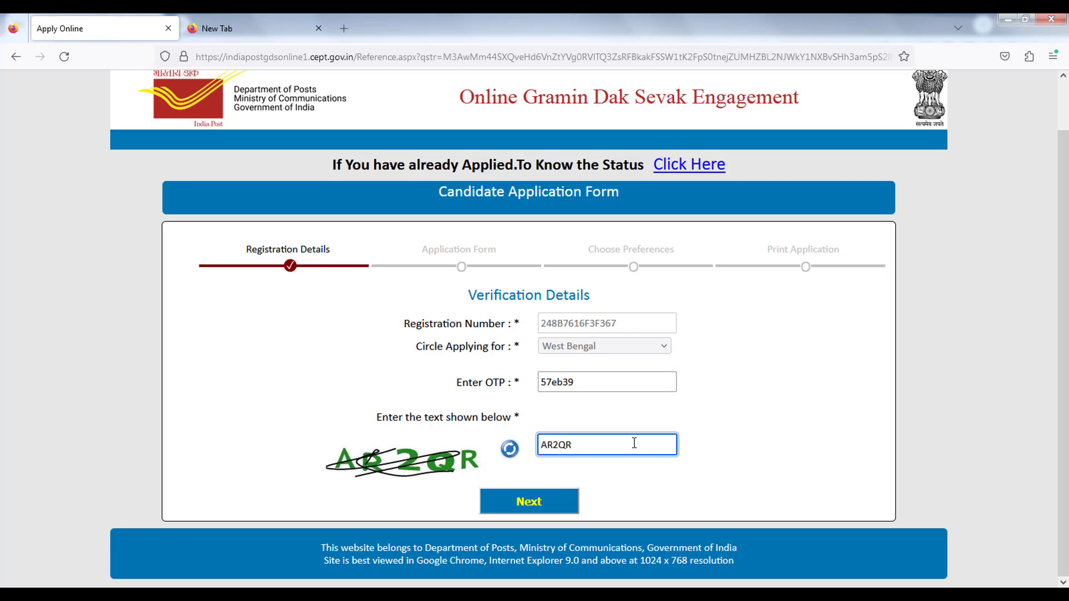
pyautogui.click(719, 436)
pyautogui.click(569, 505)
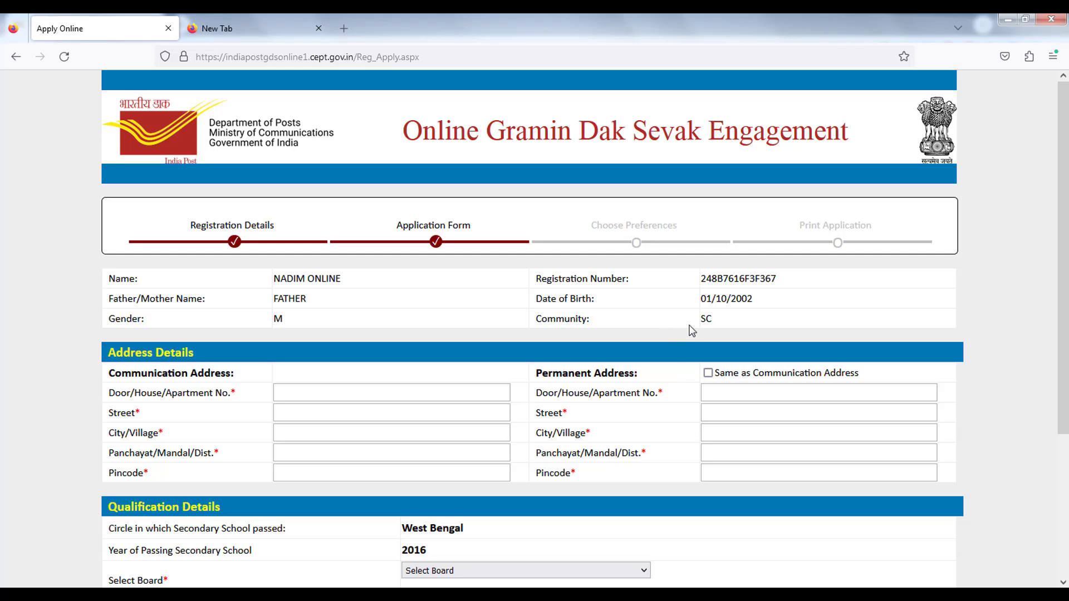
pyautogui.moveTo(700, 320); pyautogui.dragTo(716, 319)
pyautogui.scroll(-3, 619, 327)
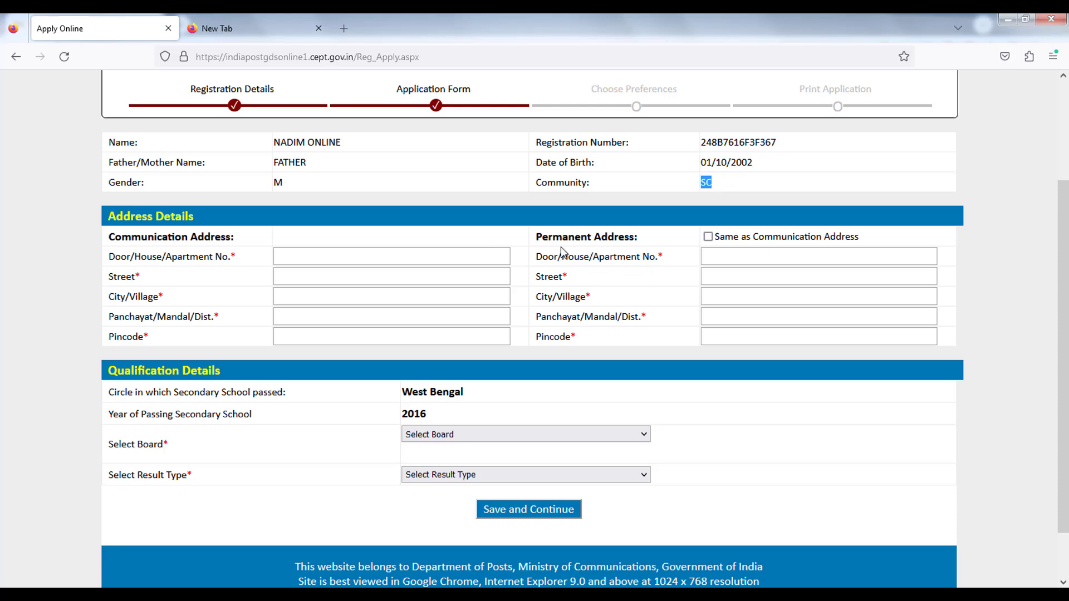
# Fill in the communication address's house, street, city, district and pincode, marking the permanent address the same.
pyautogui.click(321, 256)
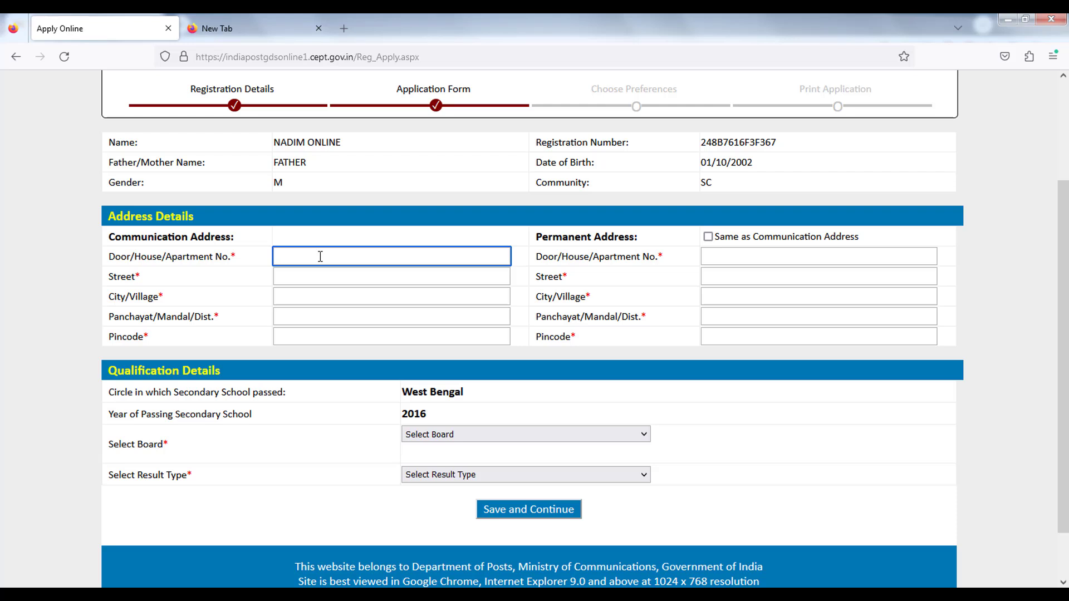
pyautogui.click(331, 278)
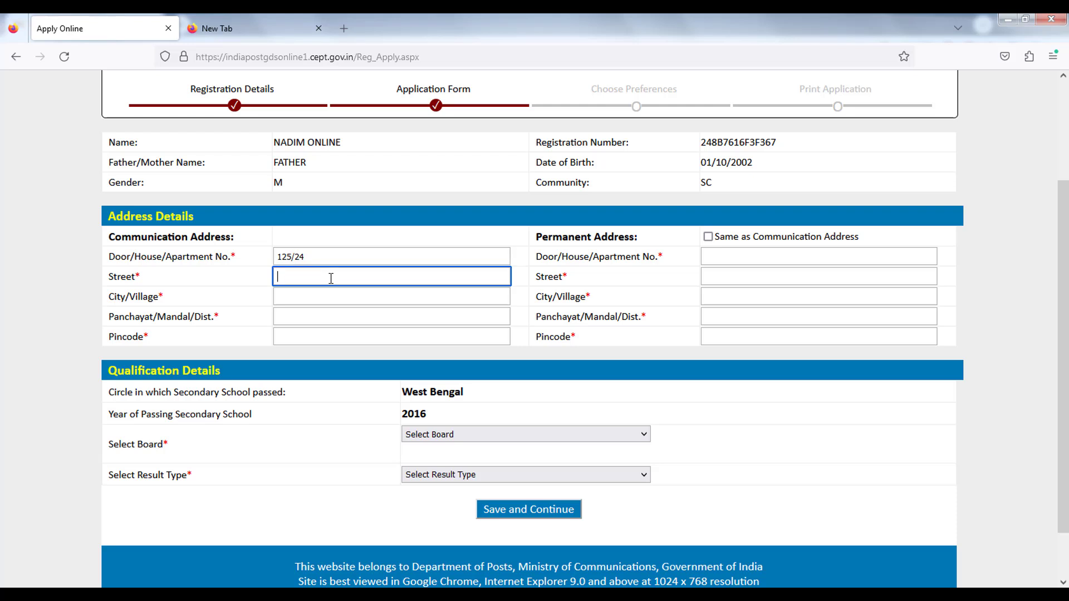
pyautogui.write('STREET')
pyautogui.click(342, 297)
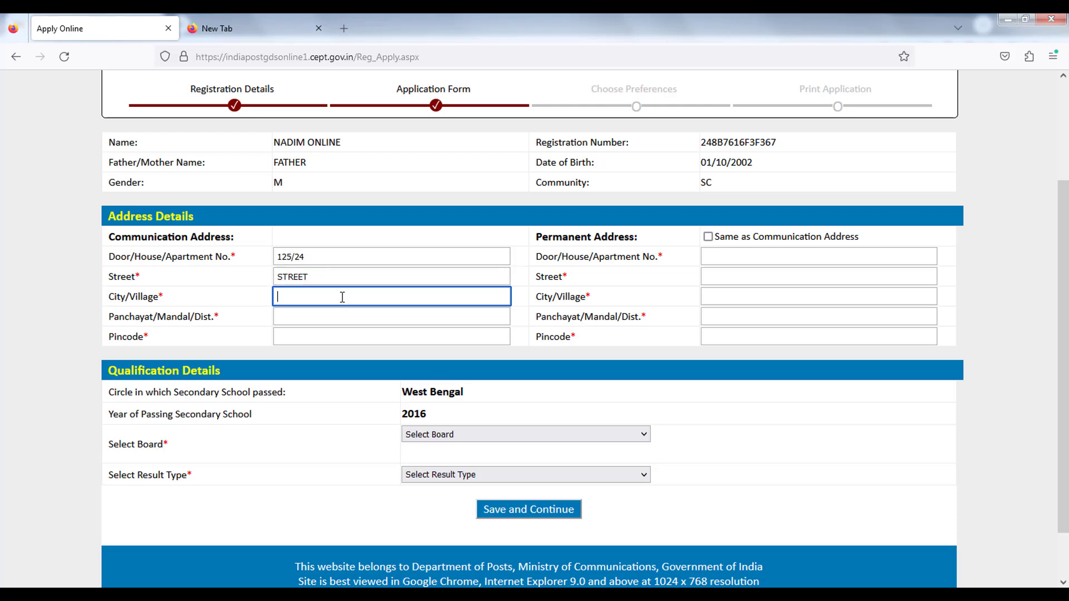
pyautogui.write('KOLKATA')
pyautogui.click(310, 317)
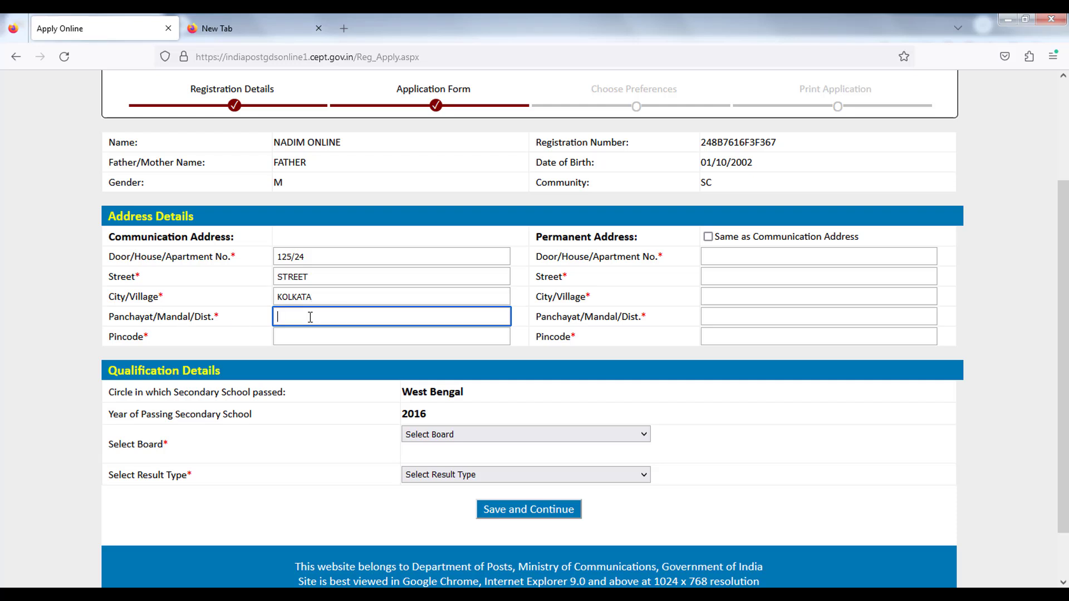
pyautogui.write('KOLKATA')
pyautogui.click(313, 339)
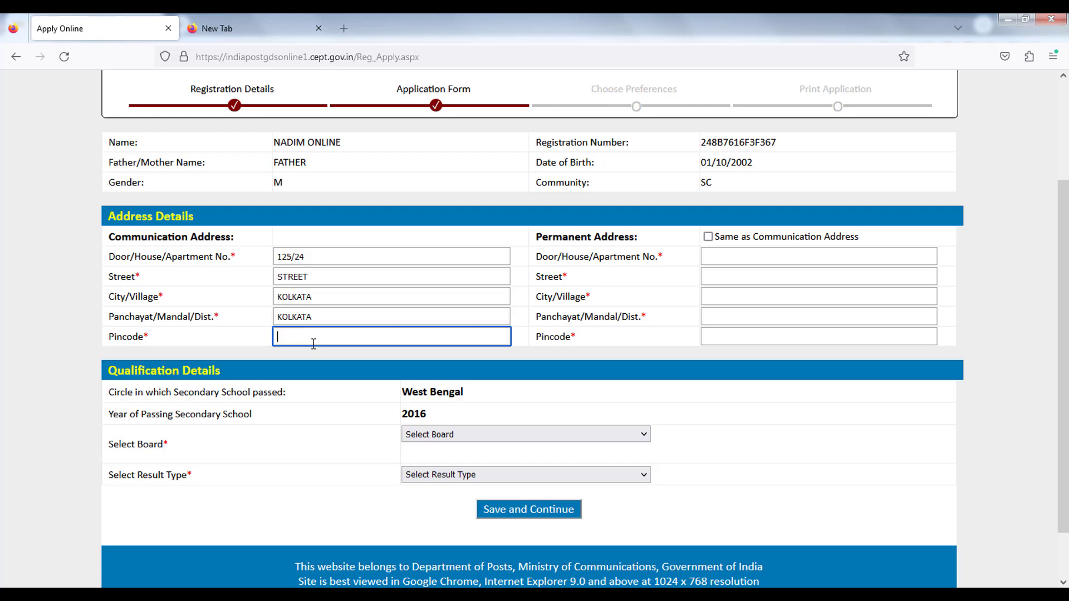
pyautogui.write('700052')
pyautogui.click(708, 238)
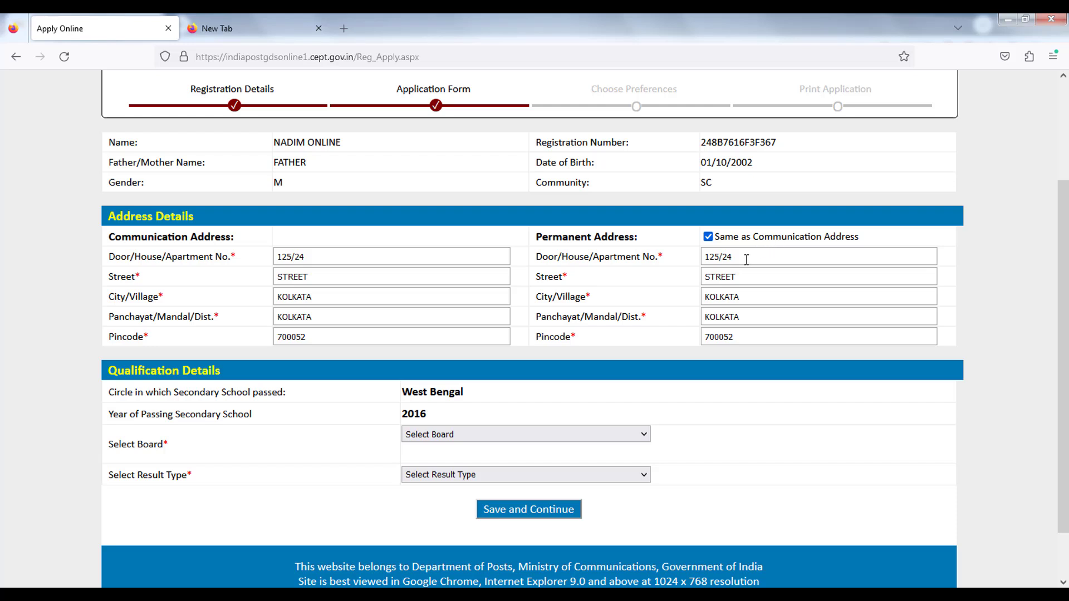
pyautogui.scroll(-1, 809, 343)
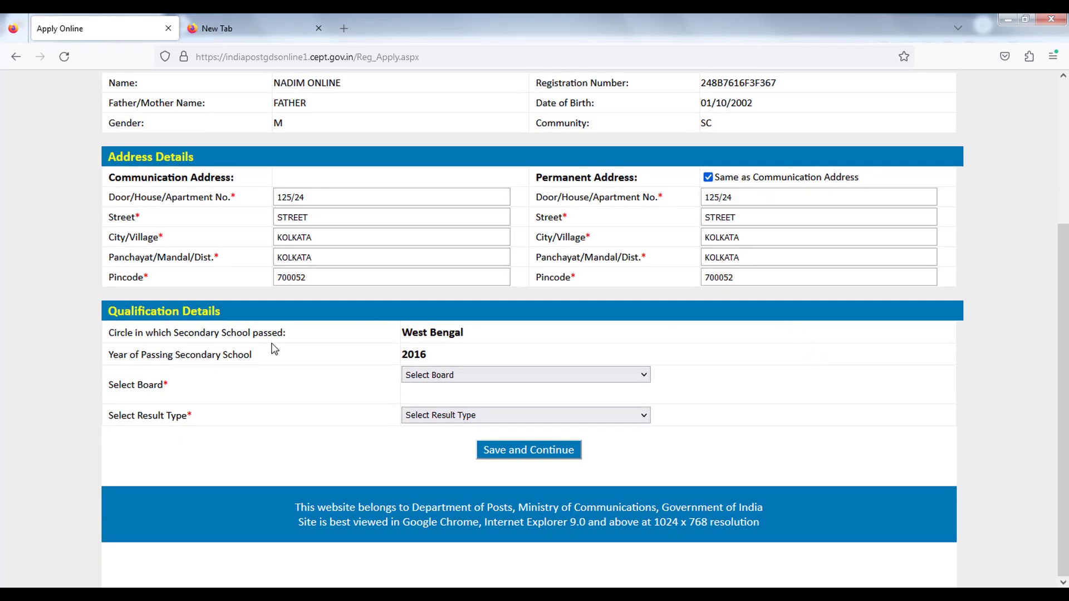
# Choose West Bengal Board of Secondary Education (2012 onwards) with Marks as the result type.
pyautogui.click(466, 375)
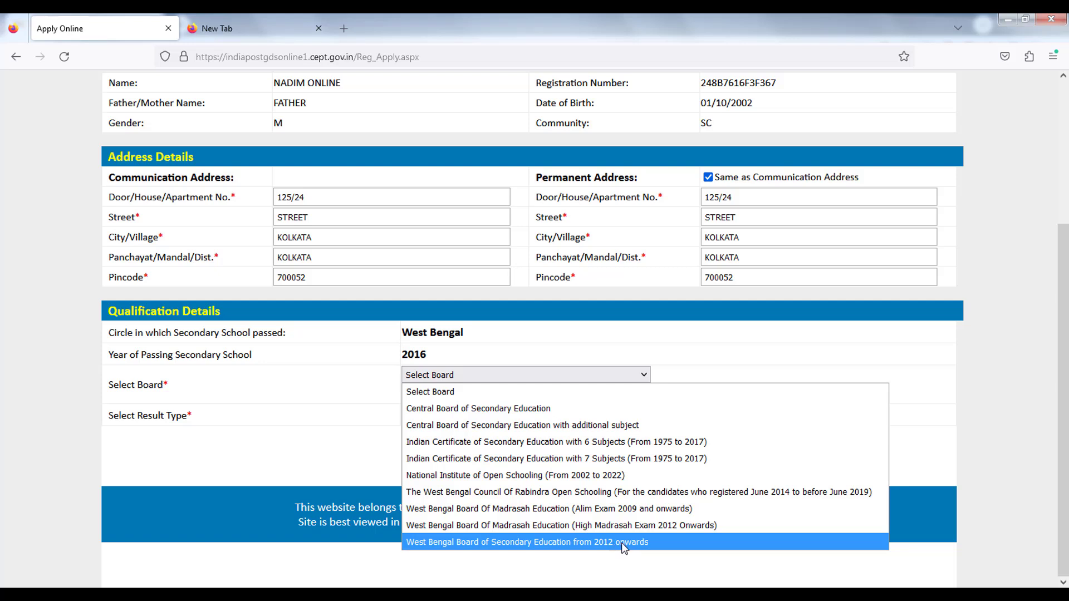
pyautogui.click(624, 542)
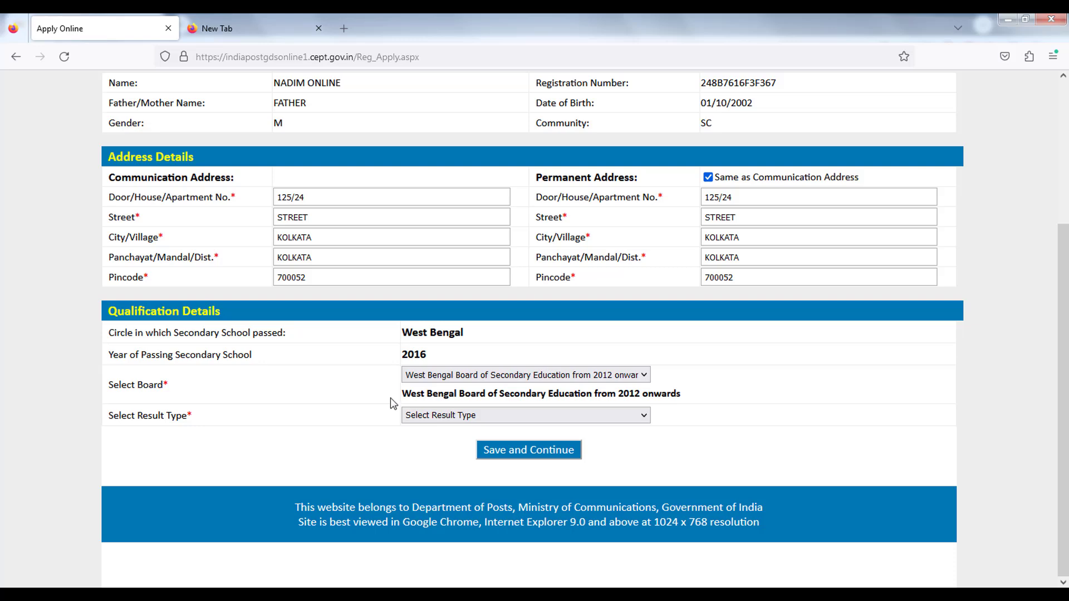
pyautogui.click(440, 413)
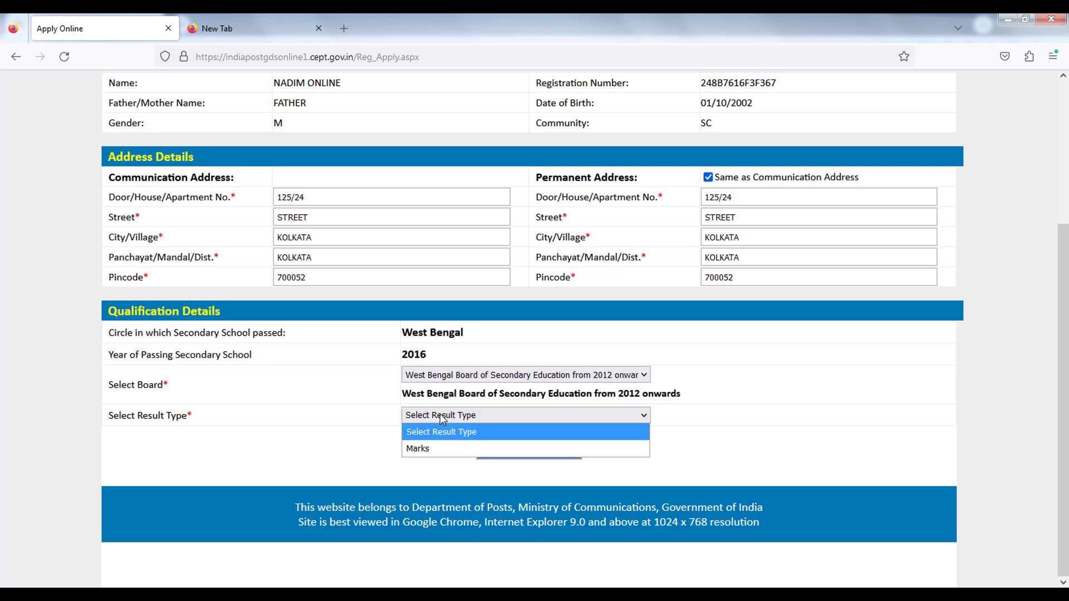
pyautogui.click(438, 447)
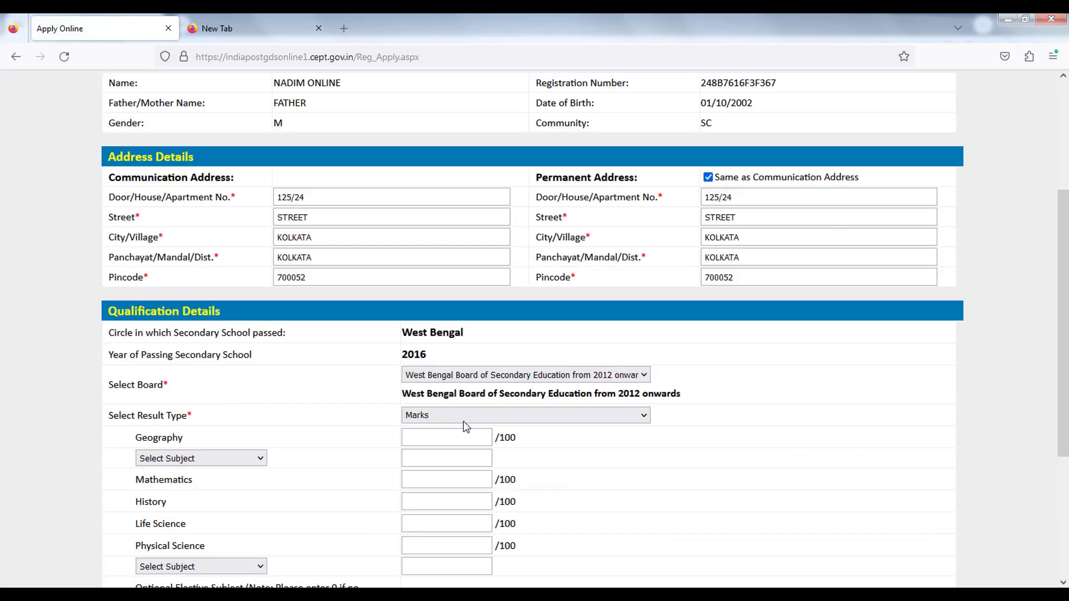
pyautogui.scroll(-3, 460, 423)
# Enter marks: Geography 60, First Language Bengali 60, Mathematics 60, History 50, Life Science 50, Physical Science 44.
pyautogui.click(437, 300)
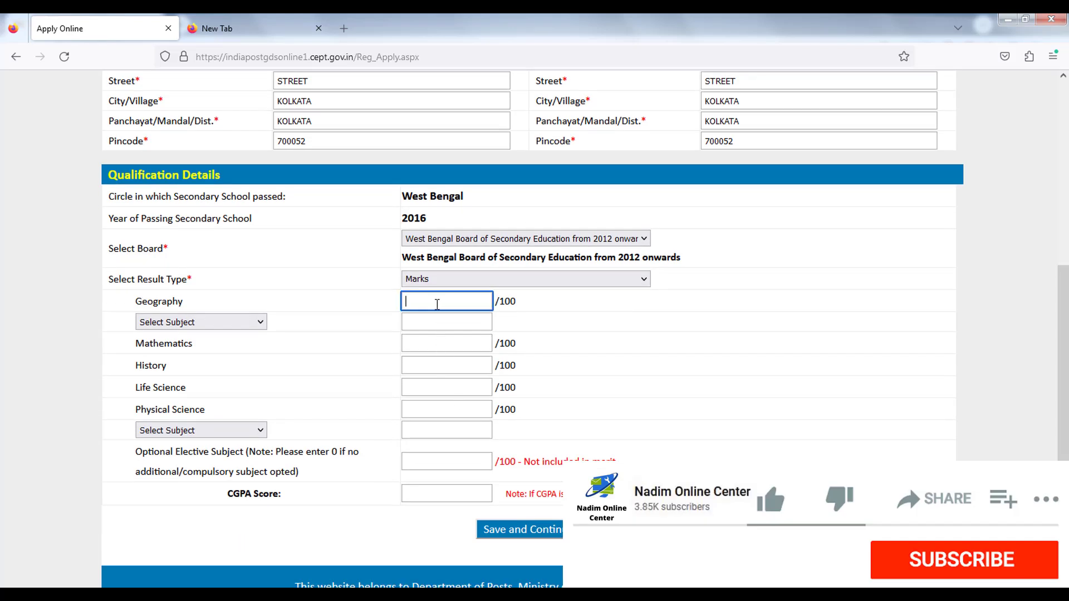
pyautogui.write('60')
pyautogui.click(234, 322)
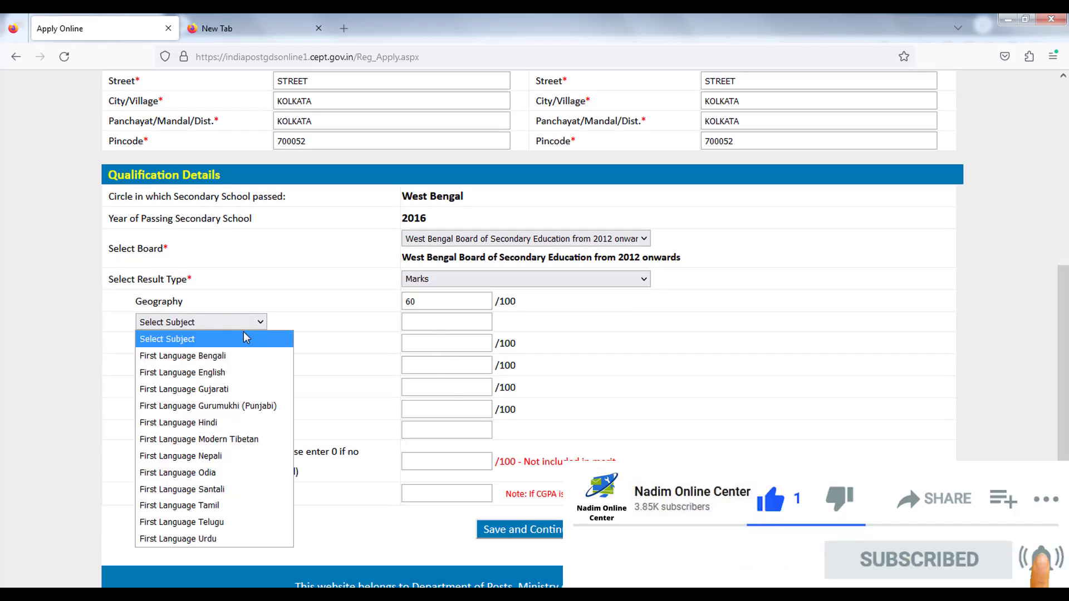
pyautogui.click(244, 355)
pyautogui.click(435, 324)
pyautogui.write('60')
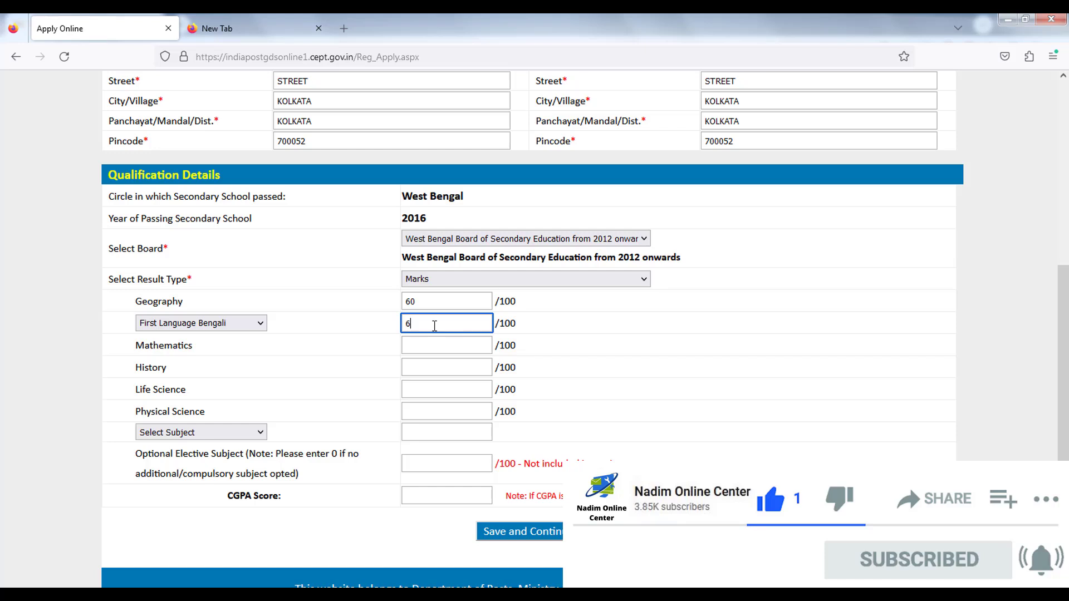
pyautogui.click(444, 341)
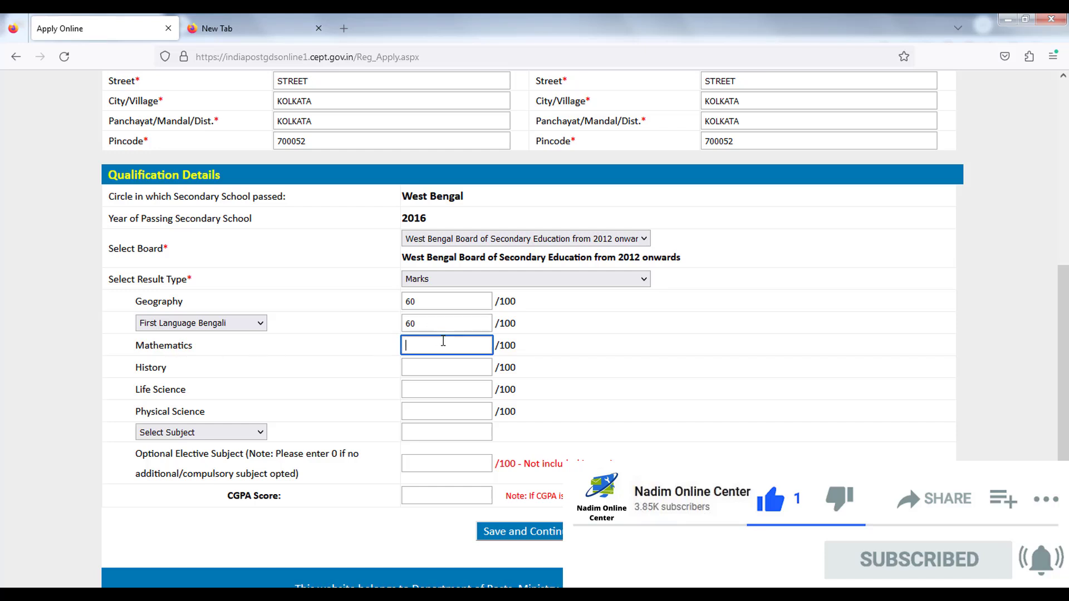
pyautogui.write('60')
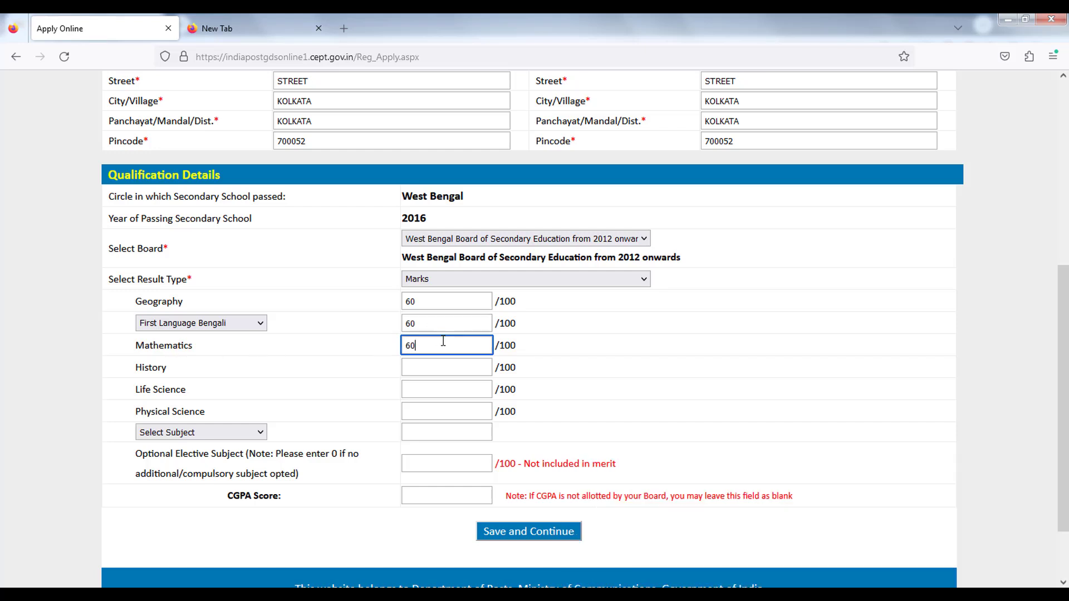
pyautogui.press('Tab')
pyautogui.write('2')
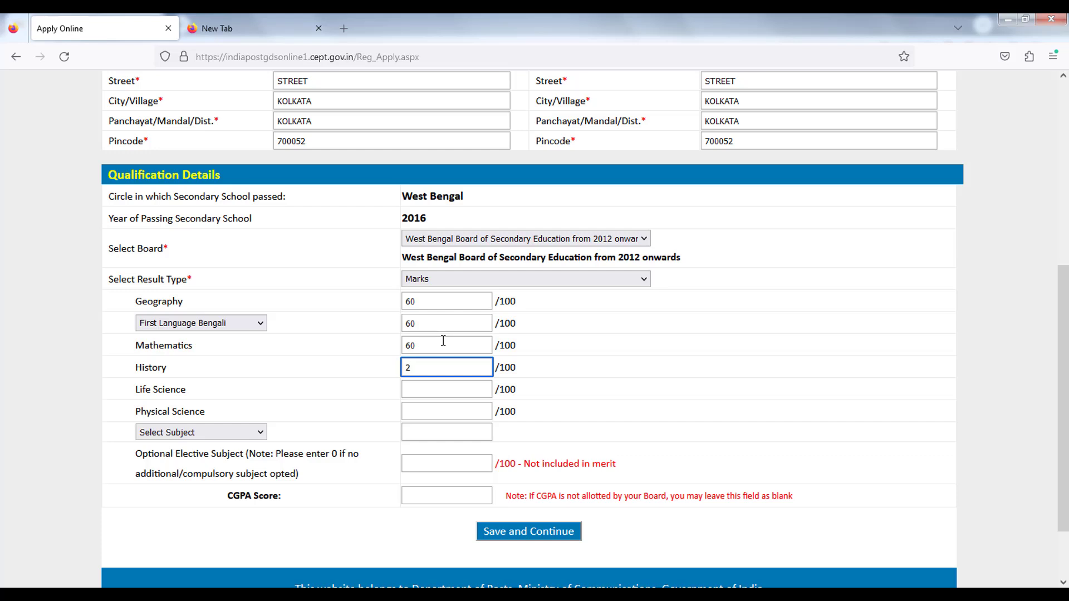
pyautogui.press('BackSpace')
pyautogui.write('50')
pyautogui.press('Tab')
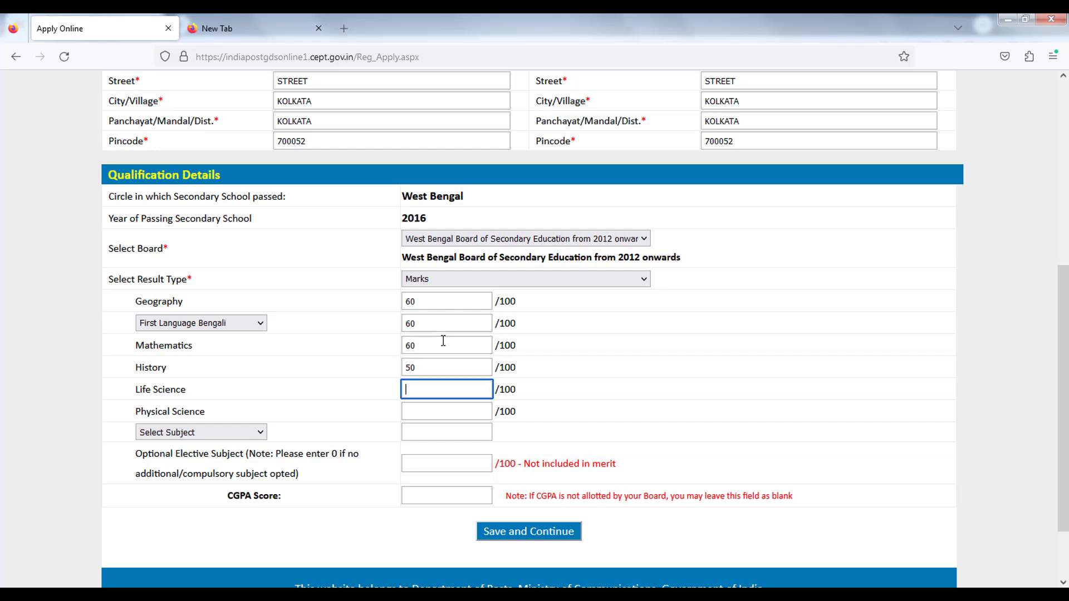
pyautogui.write('50')
pyautogui.press('Tab')
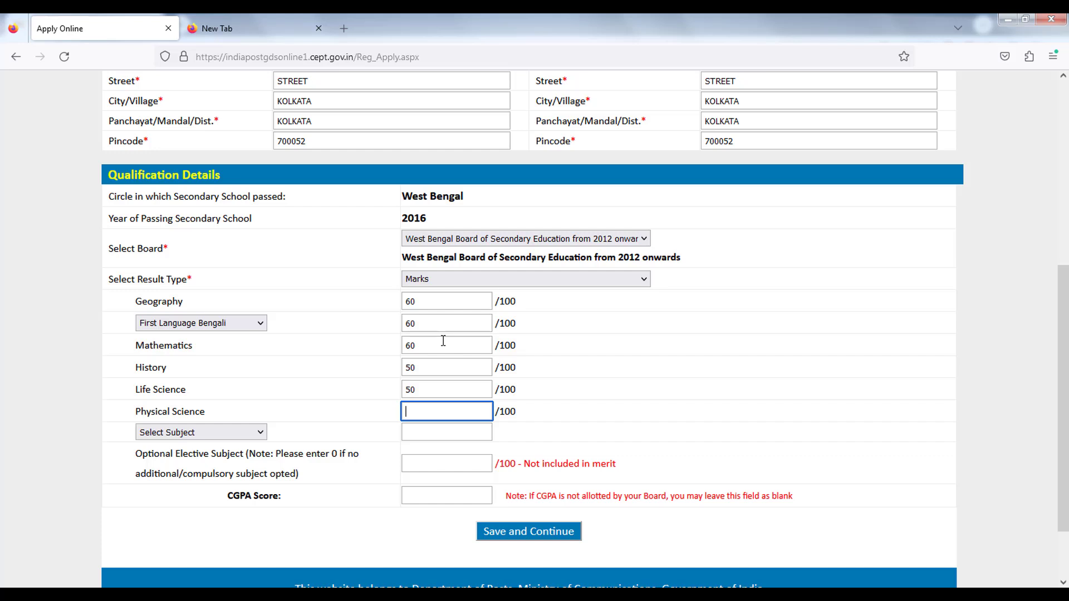
pyautogui.write('3')
pyautogui.press('BackSpace')
pyautogui.write('44')
# Add Second Language English 55 and Optional Elective 00, then save and continue.
pyautogui.click(251, 433)
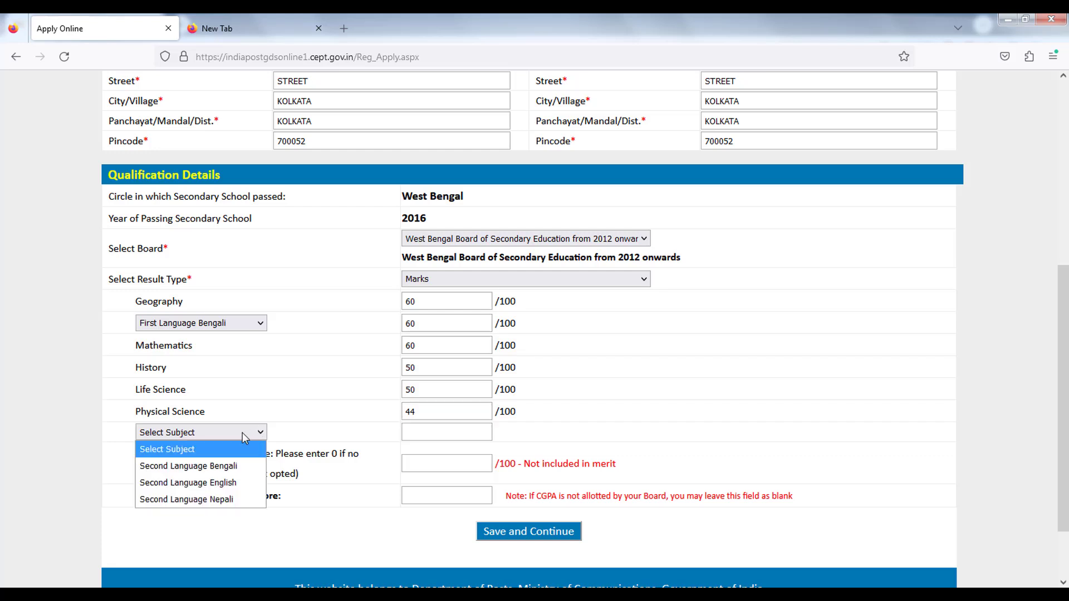
pyautogui.click(223, 483)
pyautogui.click(466, 435)
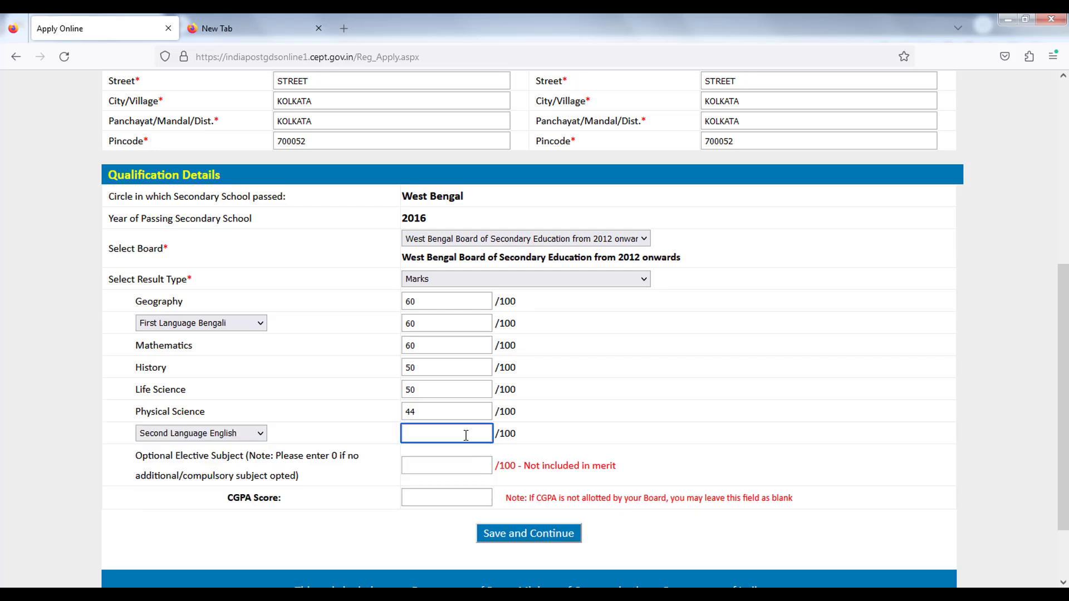
pyautogui.write('55')
pyautogui.scroll(-2, 471, 429)
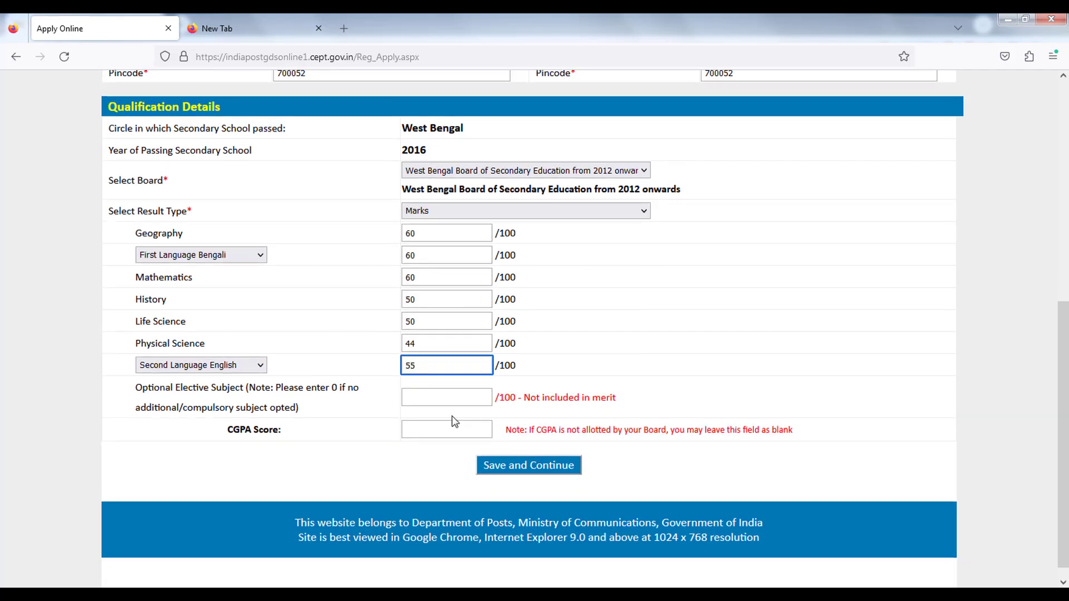
pyautogui.click(455, 398)
pyautogui.write('00')
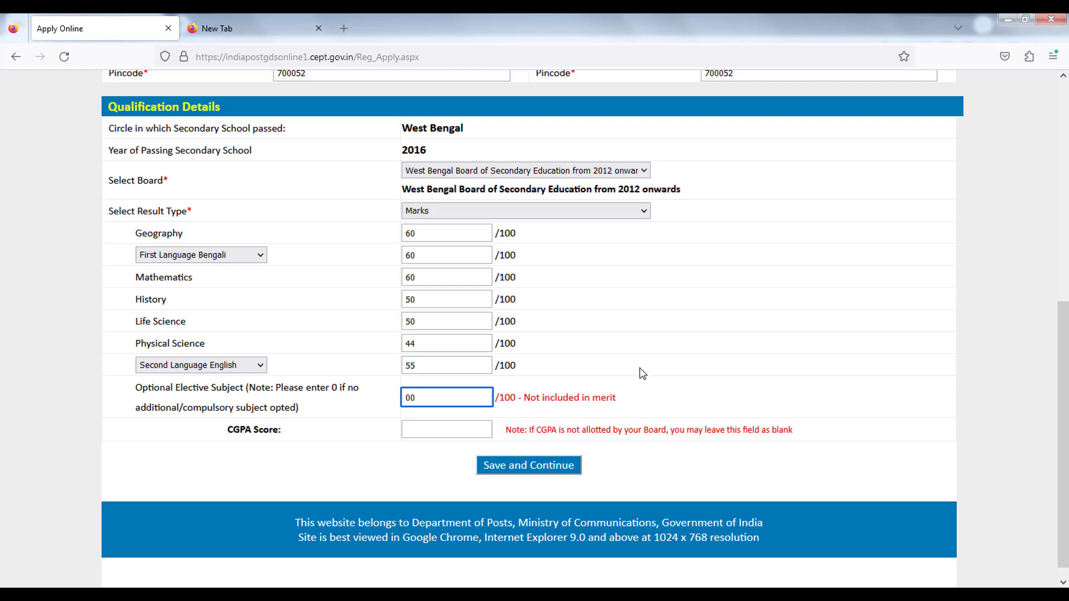
pyautogui.click(881, 364)
pyautogui.scroll(5, 940, 395)
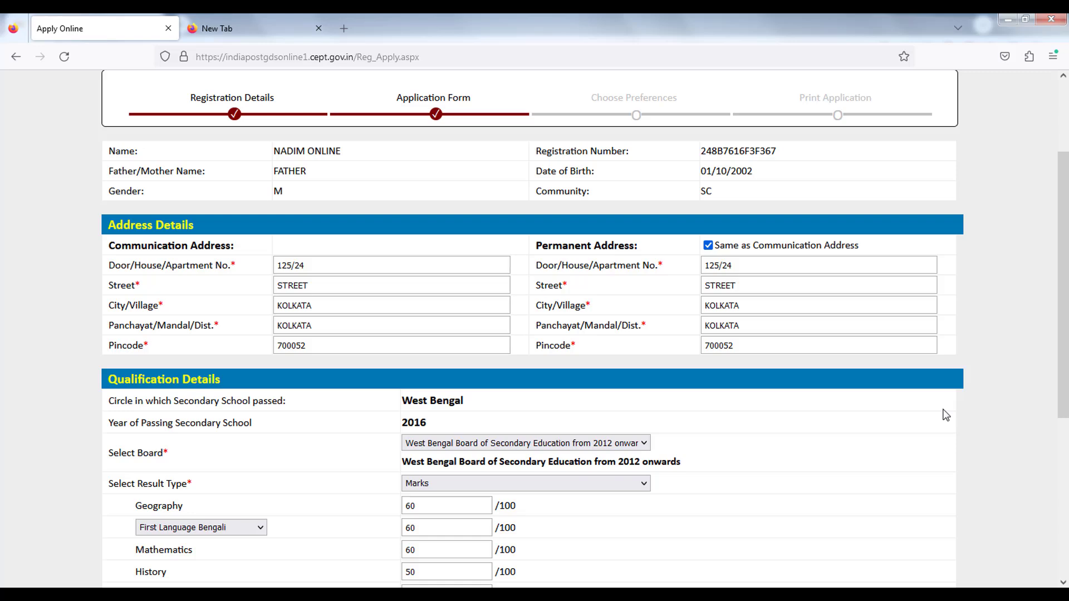
pyautogui.scroll(-5, 942, 413)
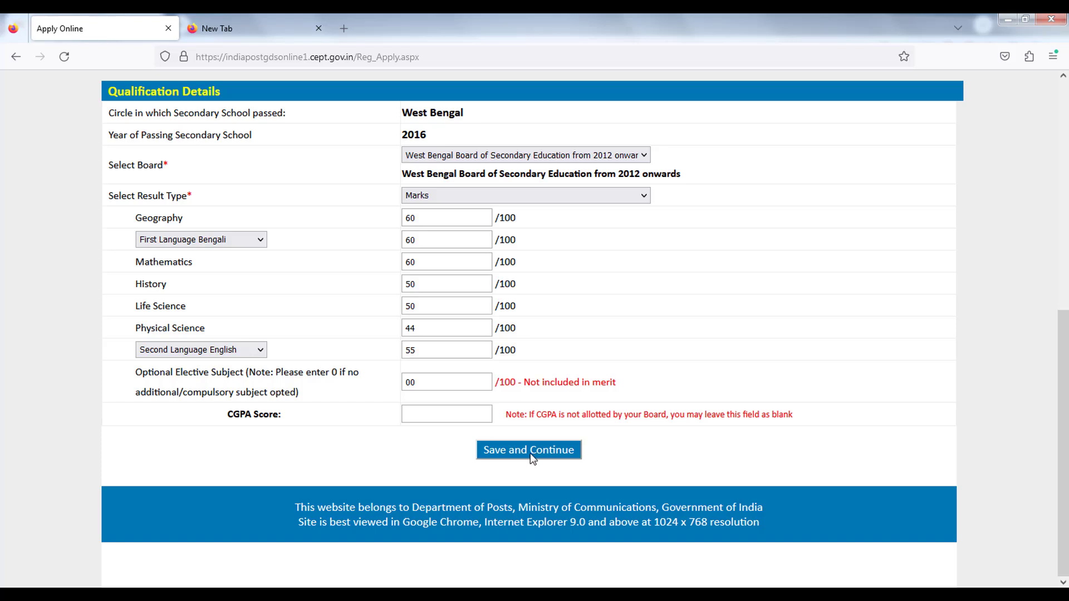
pyautogui.click(531, 454)
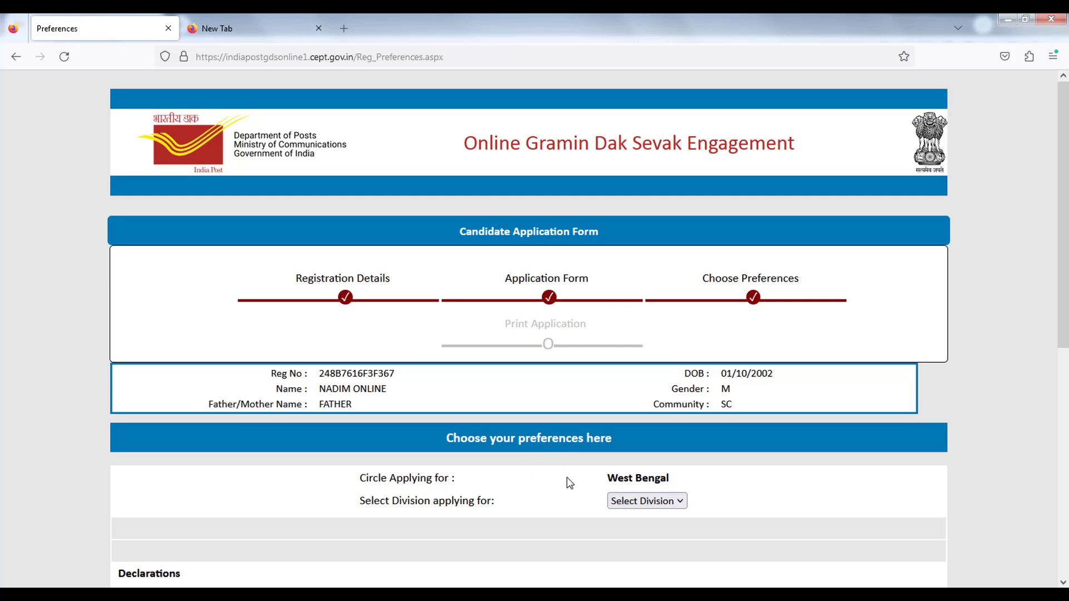
# Open the Select Division dropdown listing A N Islands through Uttar Dinajpur divisions.
pyautogui.scroll(-1, 576, 449)
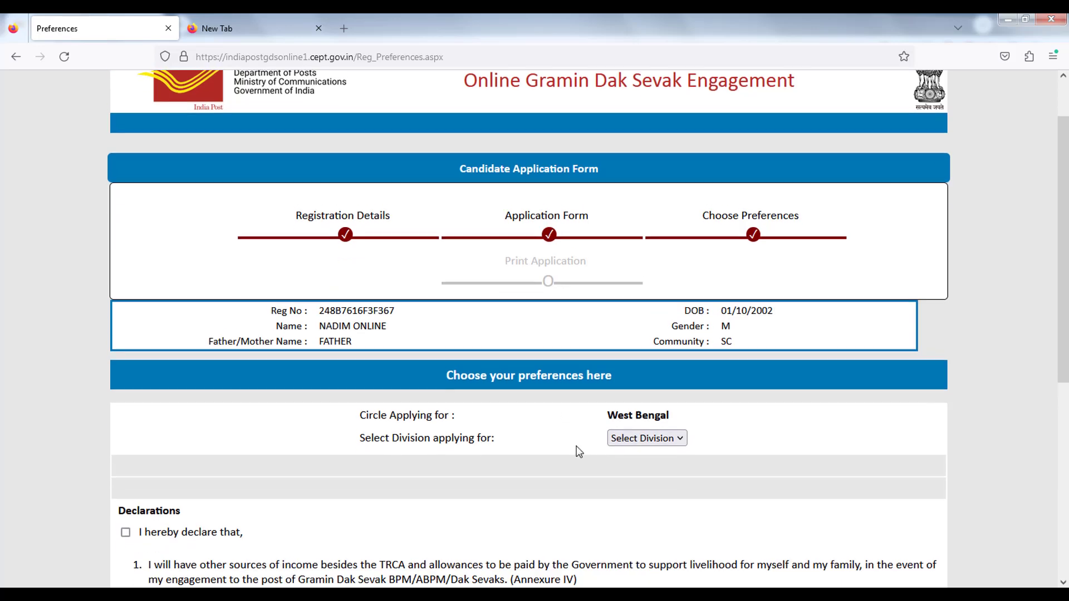
pyautogui.scroll(-1, 576, 449)
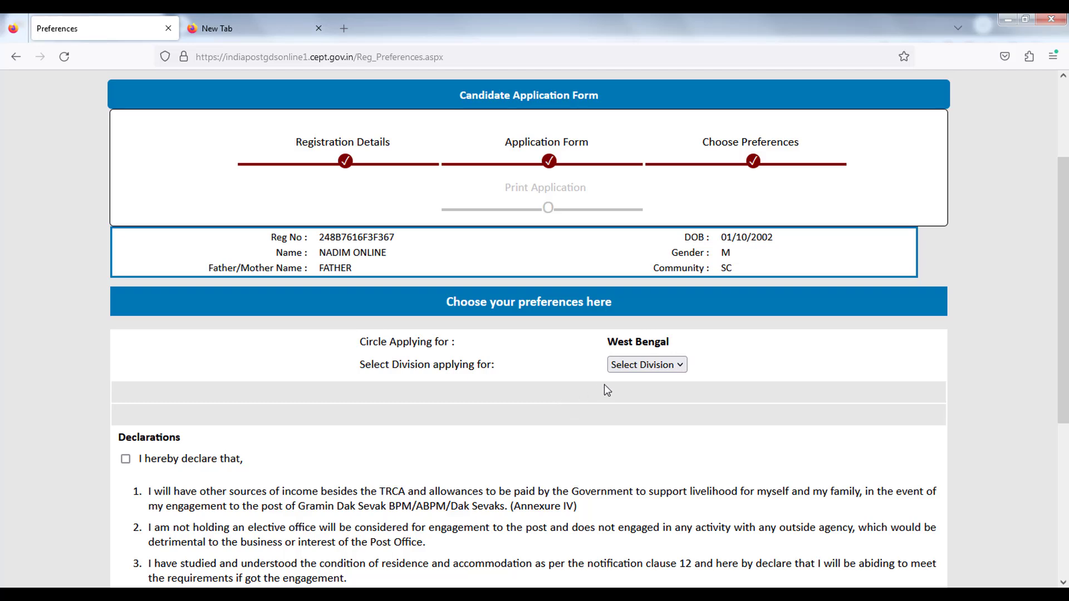
pyautogui.click(628, 367)
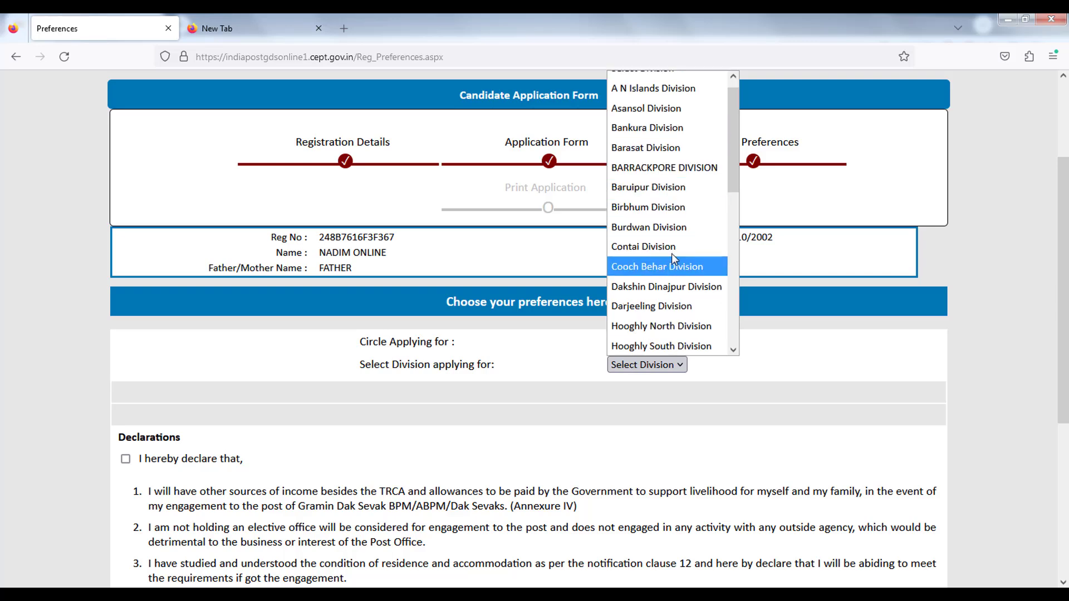
pyautogui.scroll(-5, 668, 304)
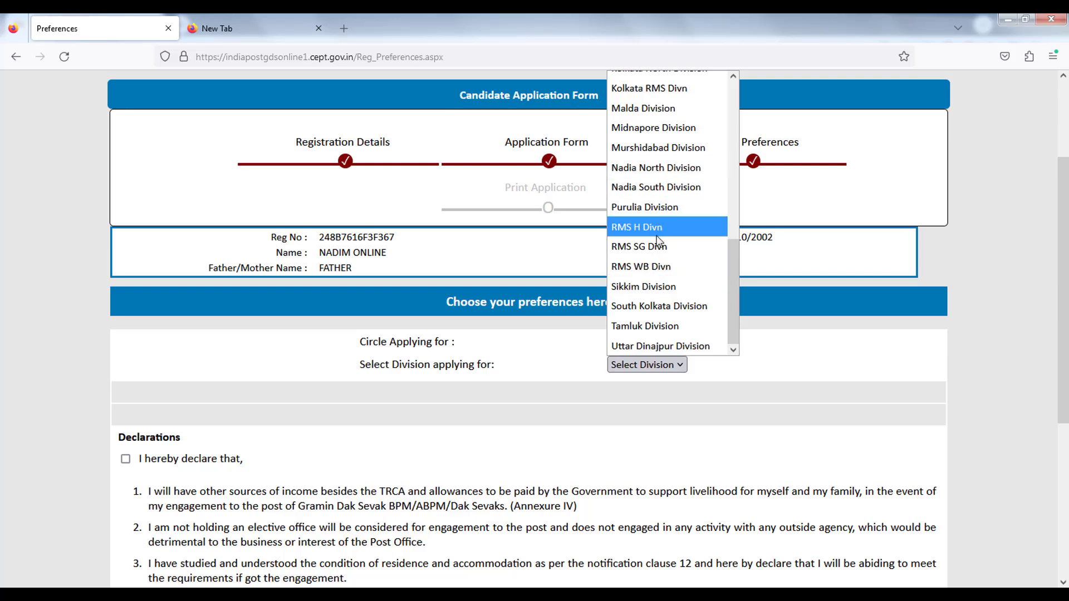
pyautogui.scroll(6, 657, 240)
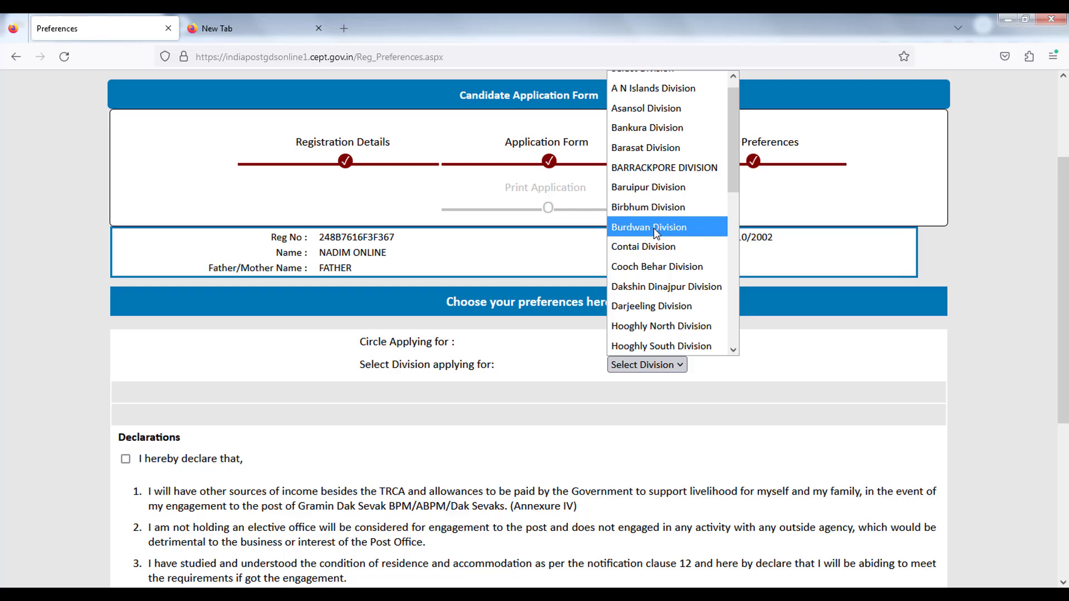
# List the Barasat Division posts and check each row's division, post and UR category.
pyautogui.click(646, 148)
pyautogui.scroll(-3, 594, 333)
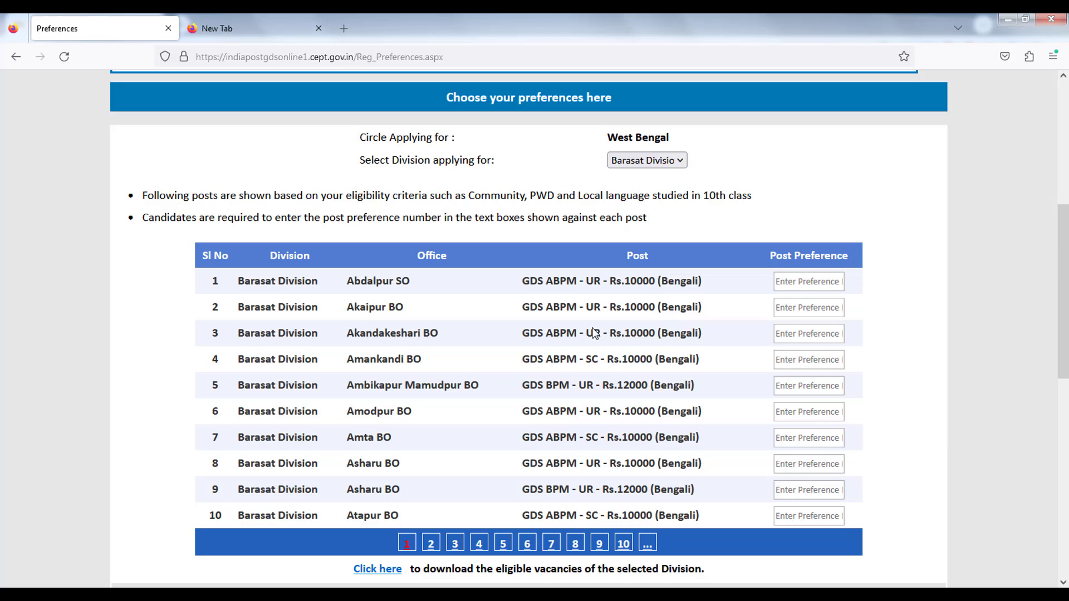
pyautogui.moveTo(251, 281); pyautogui.dragTo(278, 282)
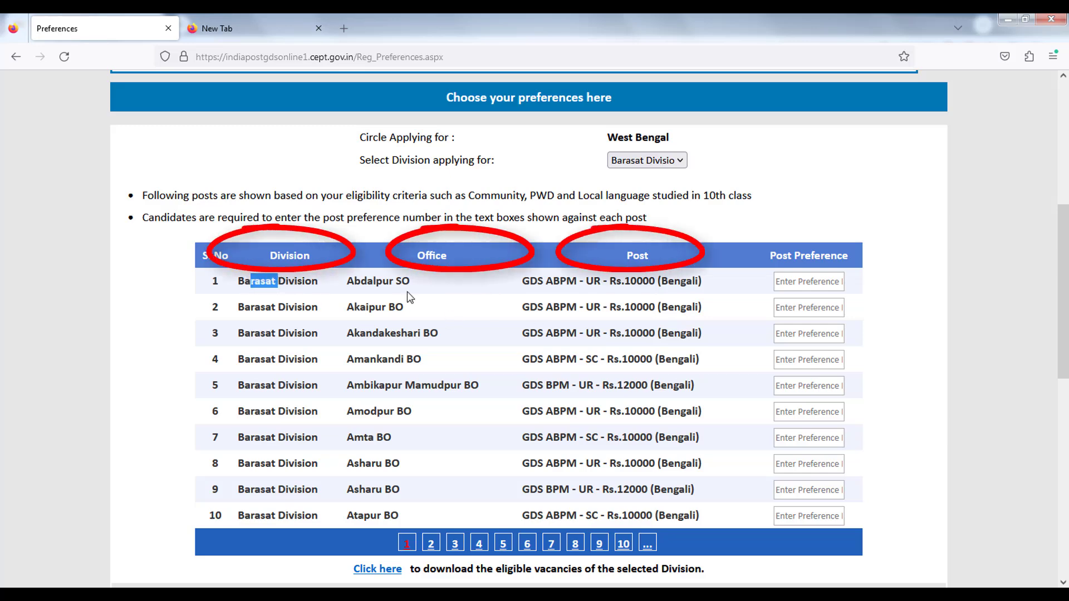
pyautogui.moveTo(406, 295); pyautogui.dragTo(396, 282)
pyautogui.click(500, 307)
pyautogui.moveTo(624, 259); pyautogui.dragTo(670, 258)
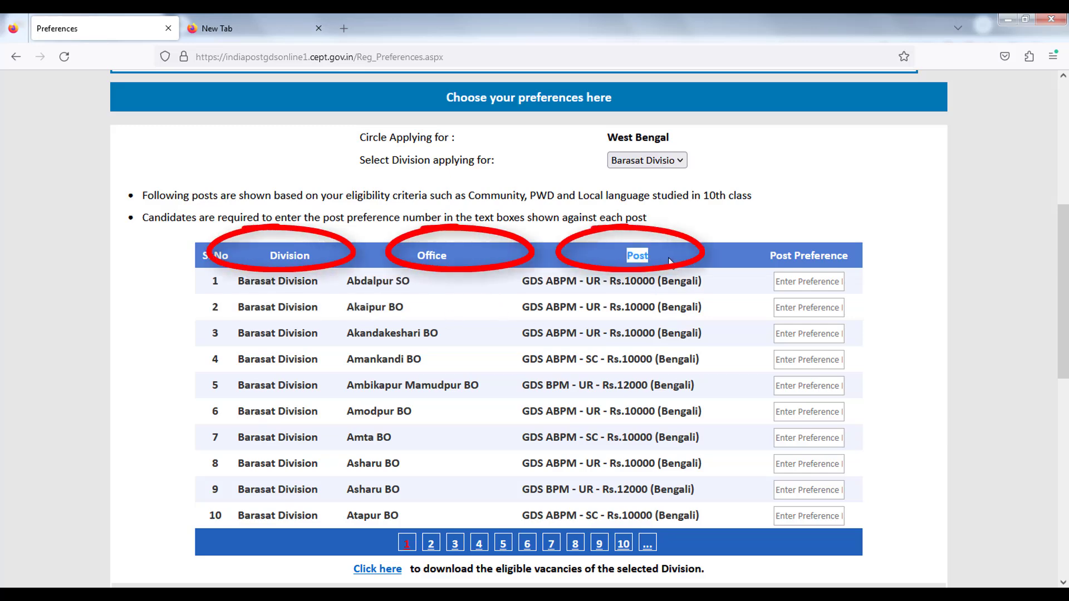
pyautogui.moveTo(522, 281); pyautogui.dragTo(607, 281)
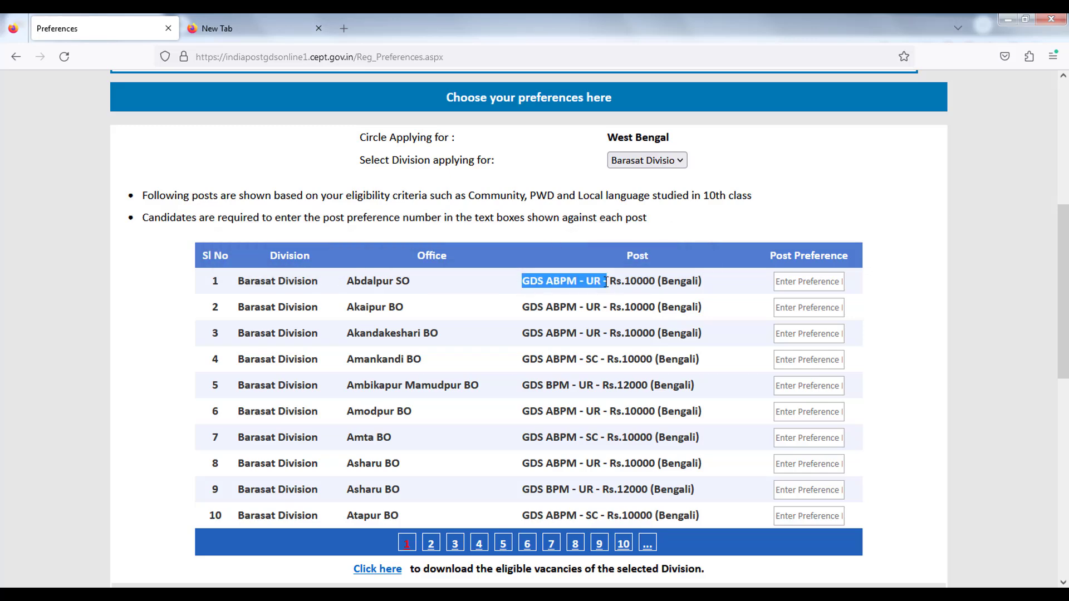
pyautogui.click(696, 288)
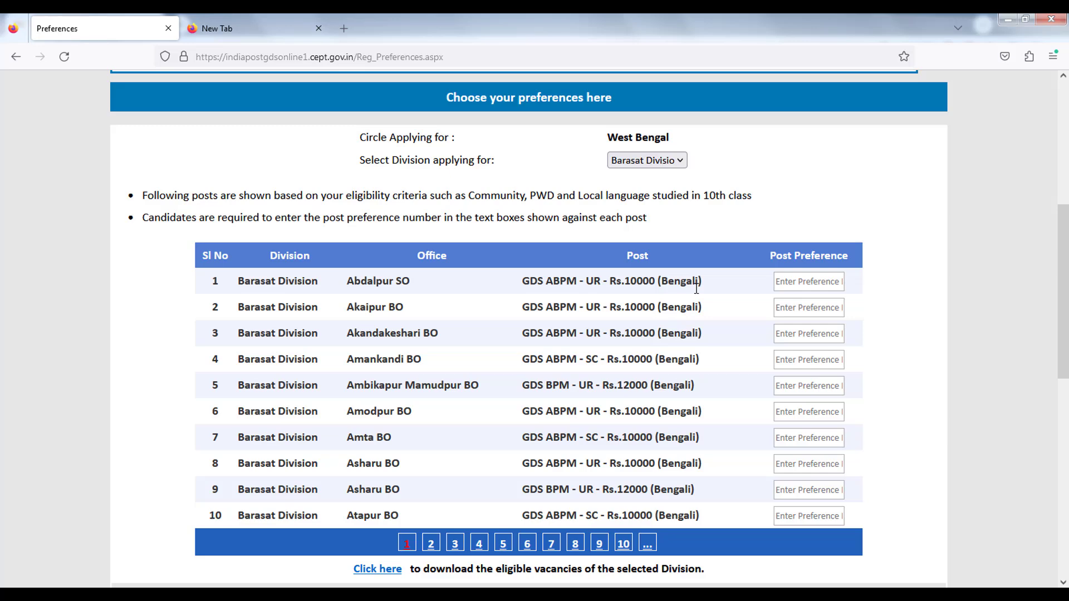
pyautogui.doubleClick(589, 281)
# Try preferences 1 and 2 on Abdalpur SO and Akaipur BO, then clear both.
pyautogui.click(784, 283)
pyautogui.write('1')
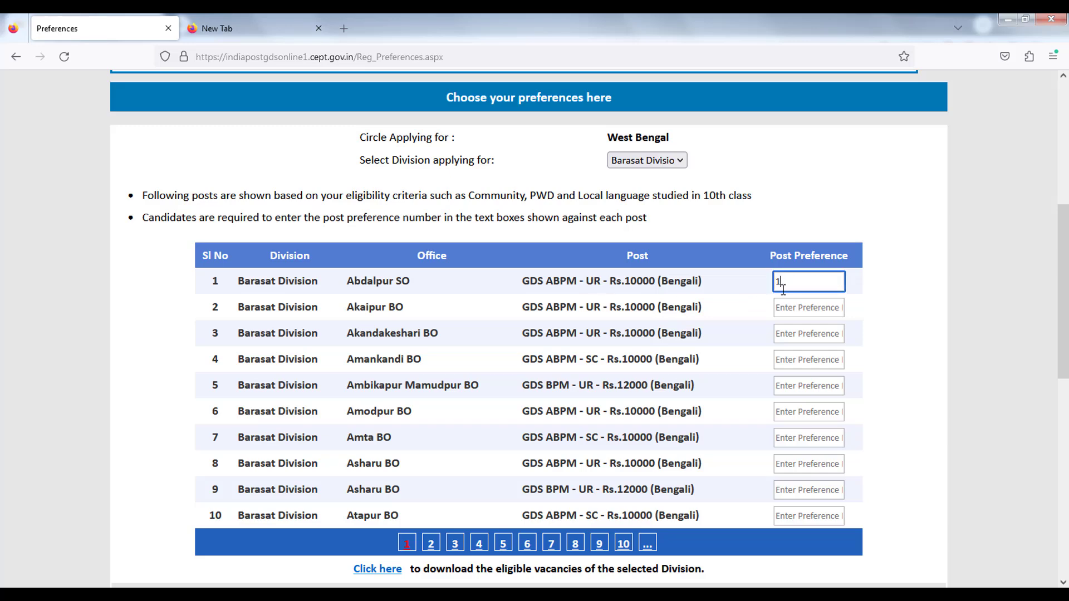
pyautogui.click(794, 307)
pyautogui.write('2')
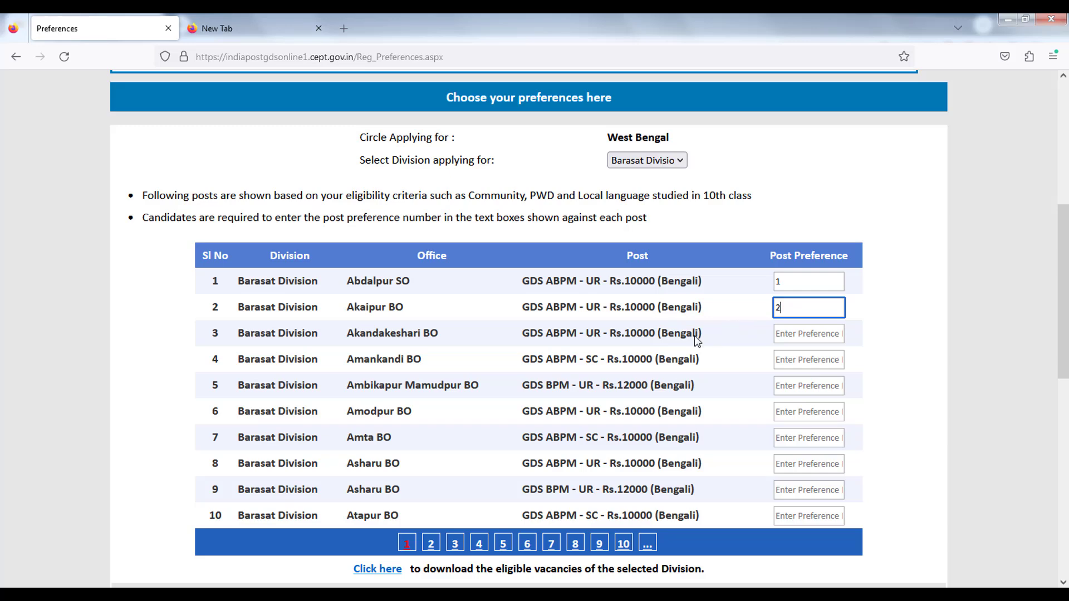
pyautogui.press('BackSpace')
pyautogui.click(786, 282)
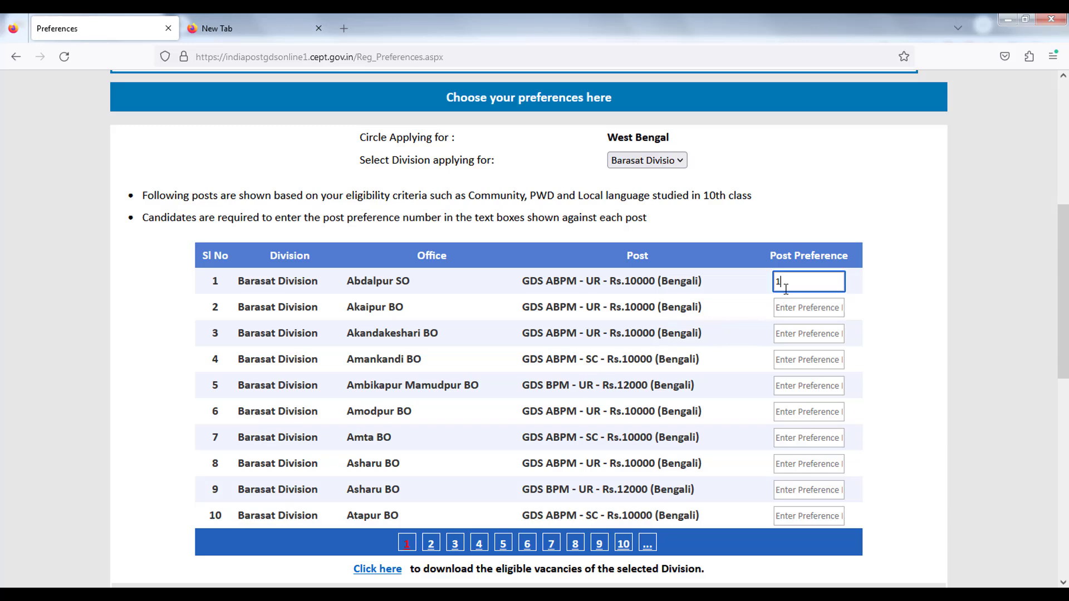
pyautogui.press('BackSpace')
# Give the SC-category posts Amankandi BO, Amta BO and Atapur BO preferences 1, 2 and 3.
pyautogui.moveTo(586, 359); pyautogui.dragTo(605, 359)
pyautogui.moveTo(583, 437); pyautogui.dragTo(600, 438)
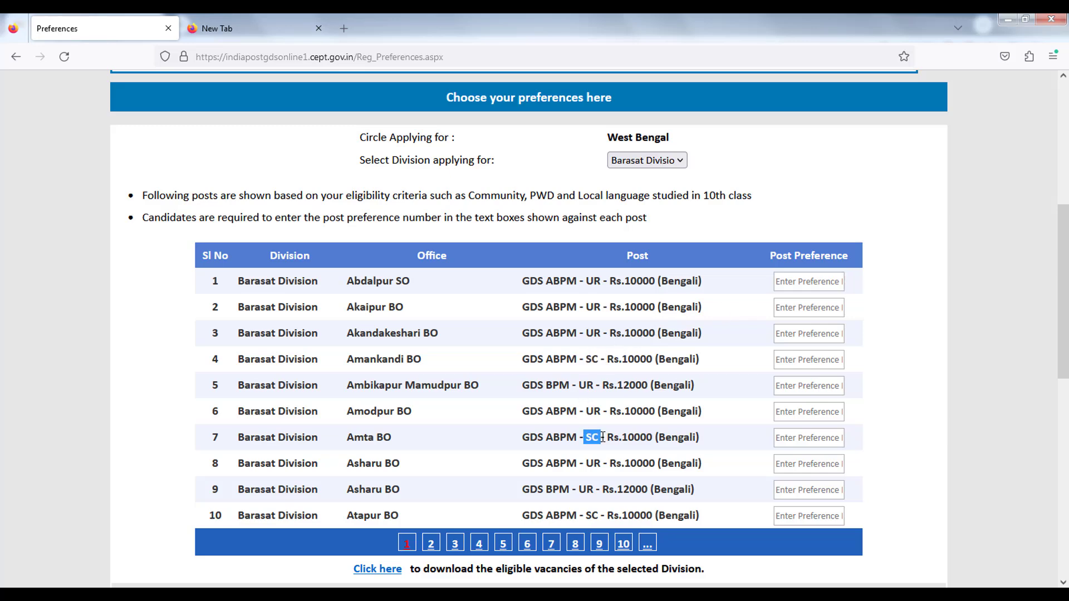
pyautogui.moveTo(586, 515); pyautogui.dragTo(611, 513)
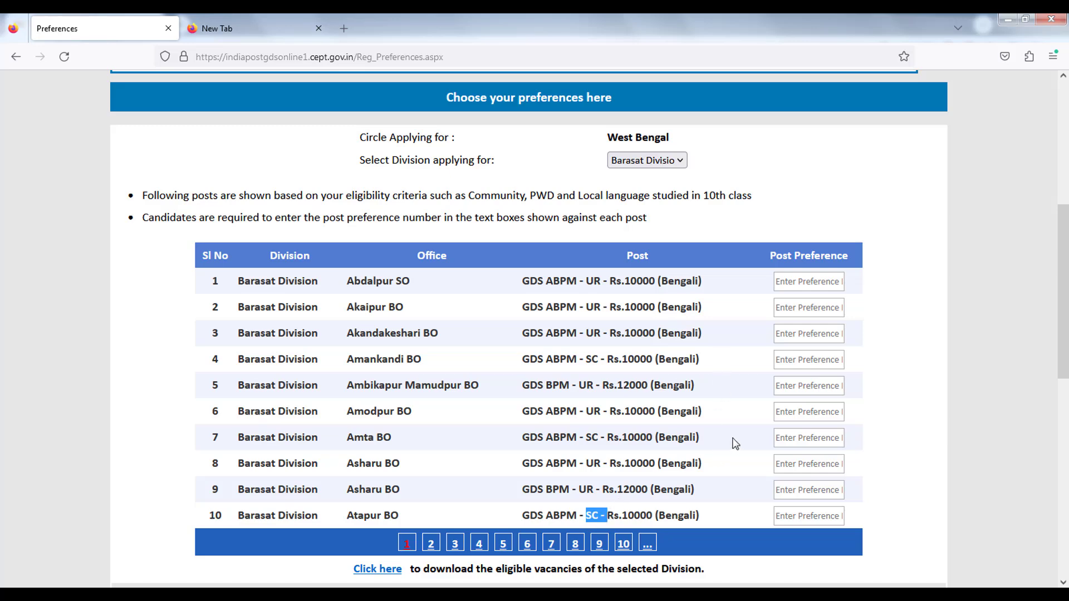
pyautogui.moveTo(586, 359); pyautogui.dragTo(614, 359)
pyautogui.click(779, 360)
pyautogui.write('1')
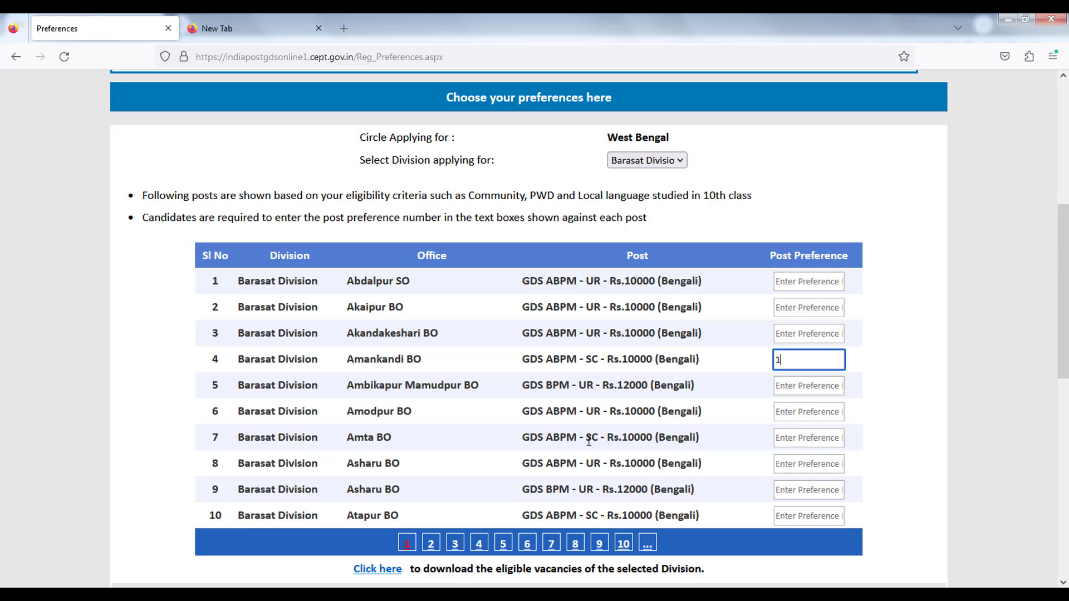
pyautogui.moveTo(585, 437); pyautogui.dragTo(609, 438)
pyautogui.click(818, 439)
pyautogui.write('2')
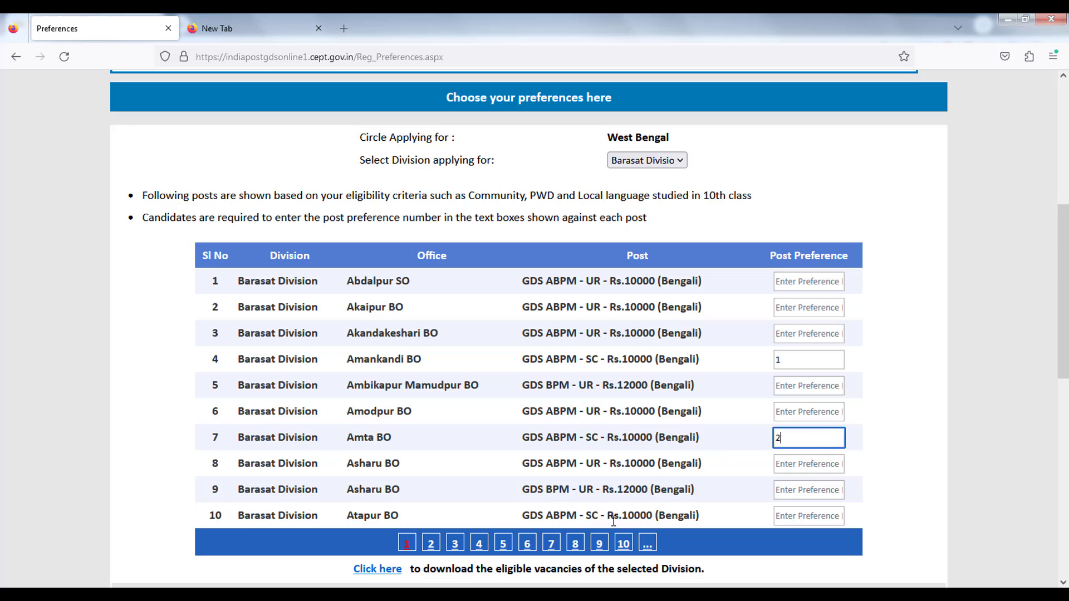
pyautogui.click(809, 517)
pyautogui.write('3')
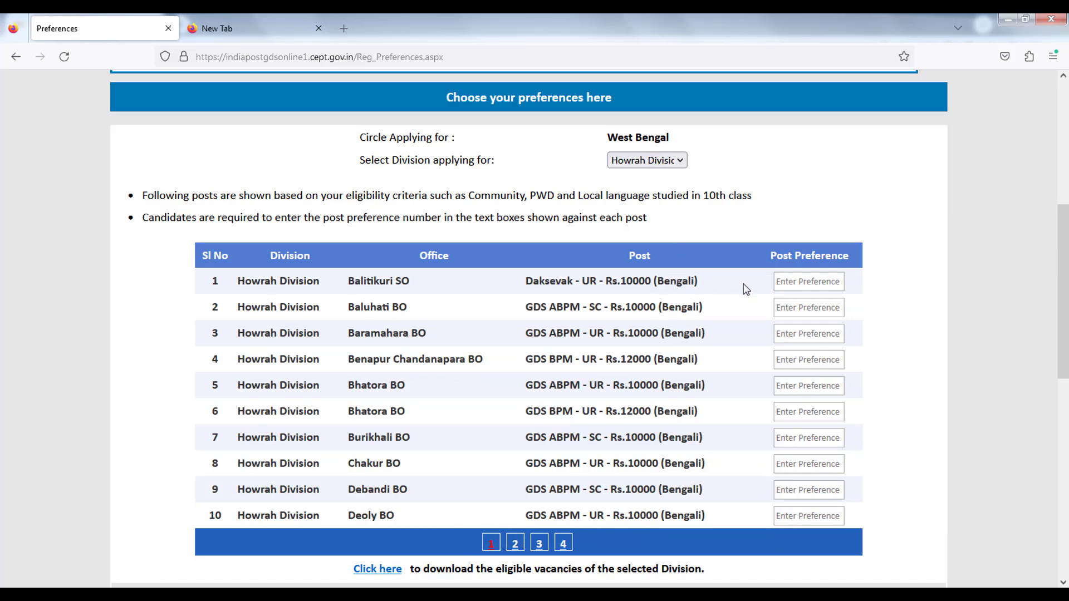
# Number the first ten Howrah Division posts, starting at Balitikuri SO, 1 through 10.
pyautogui.click(808, 285)
pyautogui.write('1\t2\t3\t4\t5')
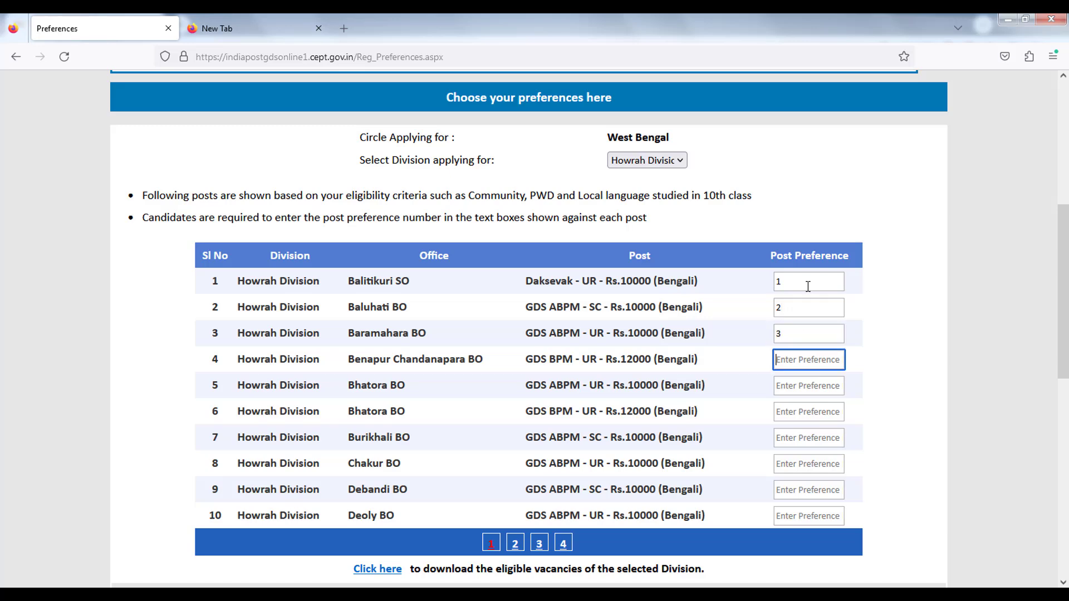
pyautogui.press('Tab')
pyautogui.write('6')
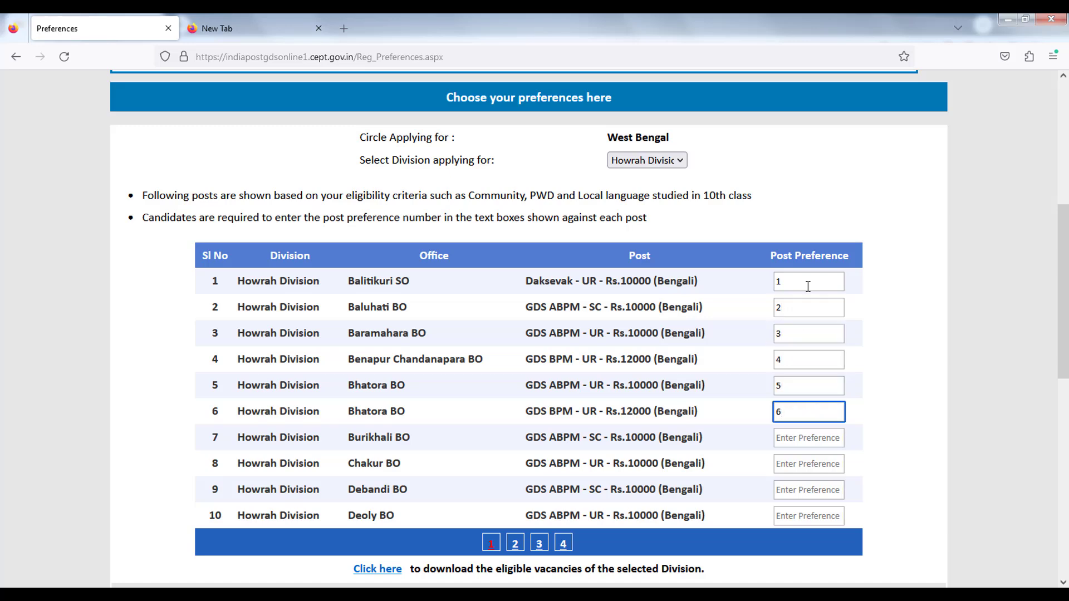
pyautogui.press('Tab')
pyautogui.write('7')
pyautogui.press('Tab')
pyautogui.write('8')
pyautogui.press('Tab')
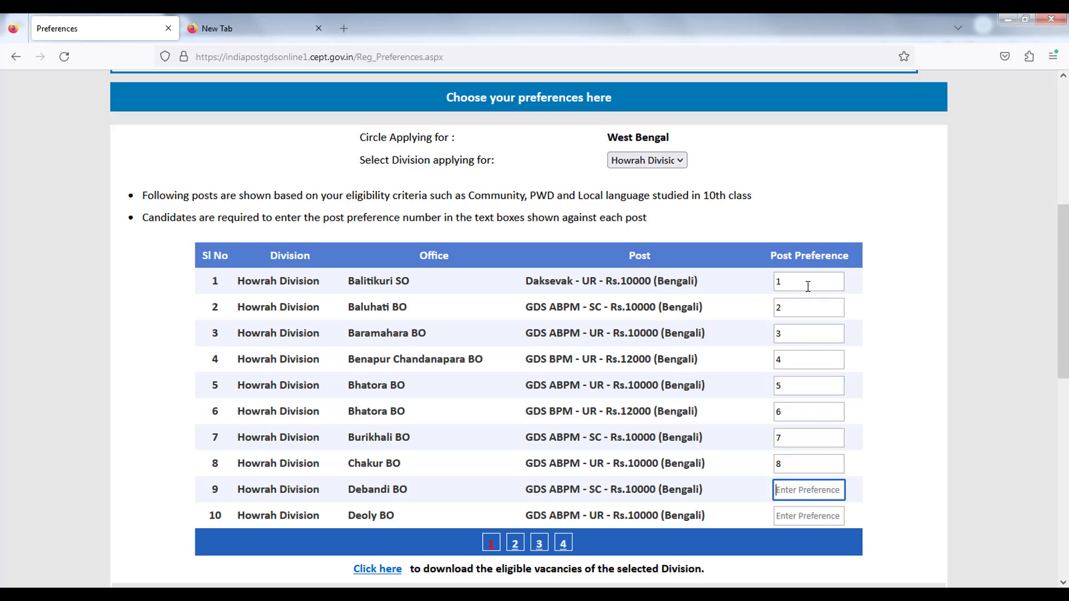
pyautogui.write('9')
pyautogui.press('Tab')
pyautogui.write('1')
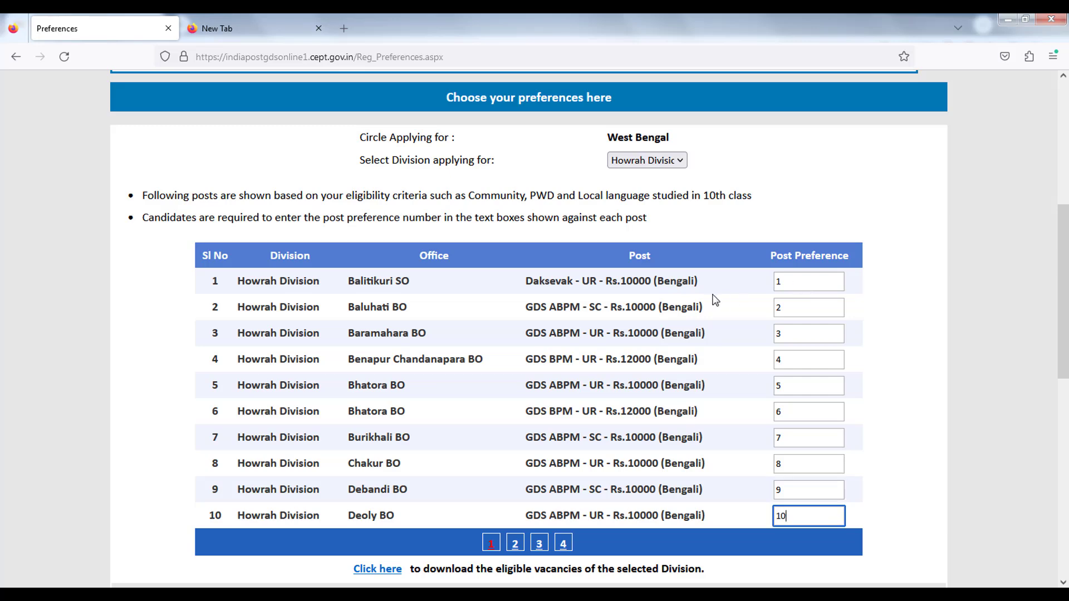
# On the posts 11–20 page, number rows from Dihimandal Ghat BO 11 through 17.
pyautogui.click(507, 548)
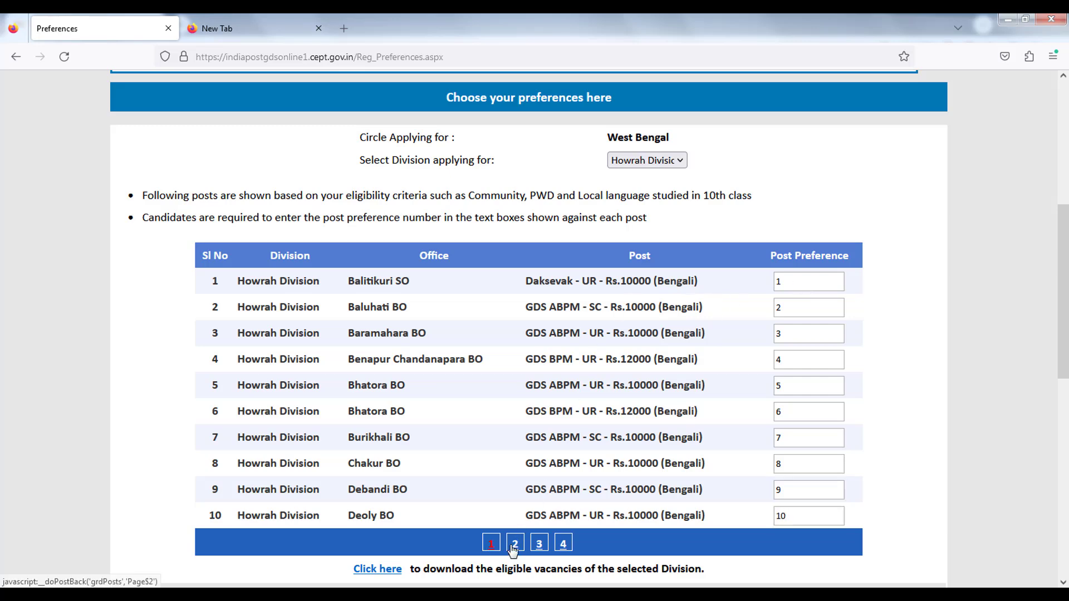
pyautogui.click(803, 281)
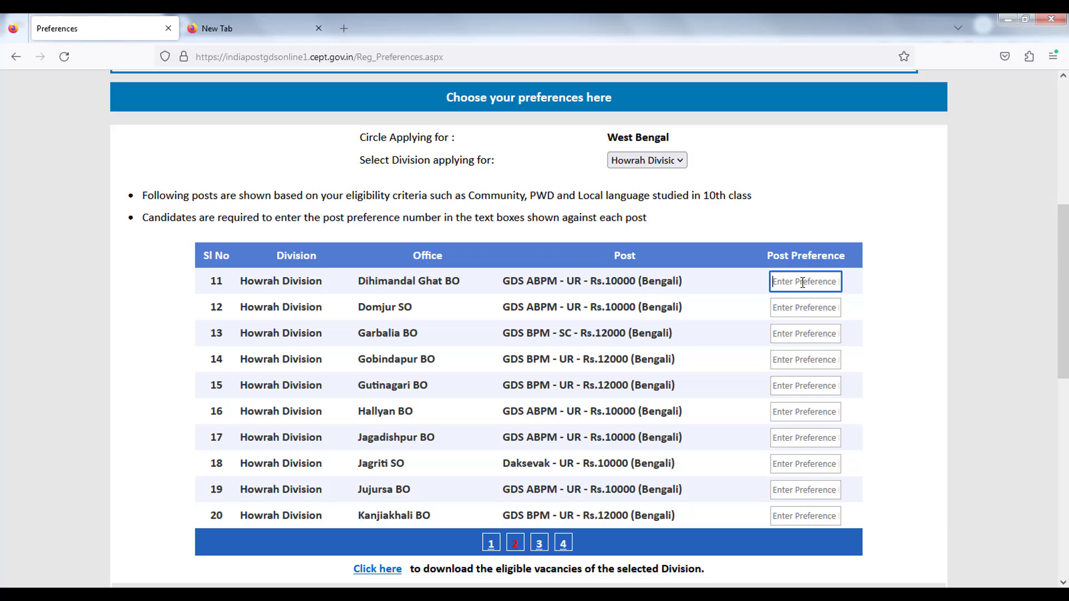
pyautogui.write('11')
pyautogui.press('Tab')
pyautogui.write('12')
pyautogui.press('Tab')
pyautogui.write('13')
pyautogui.press('Tab')
pyautogui.write('14')
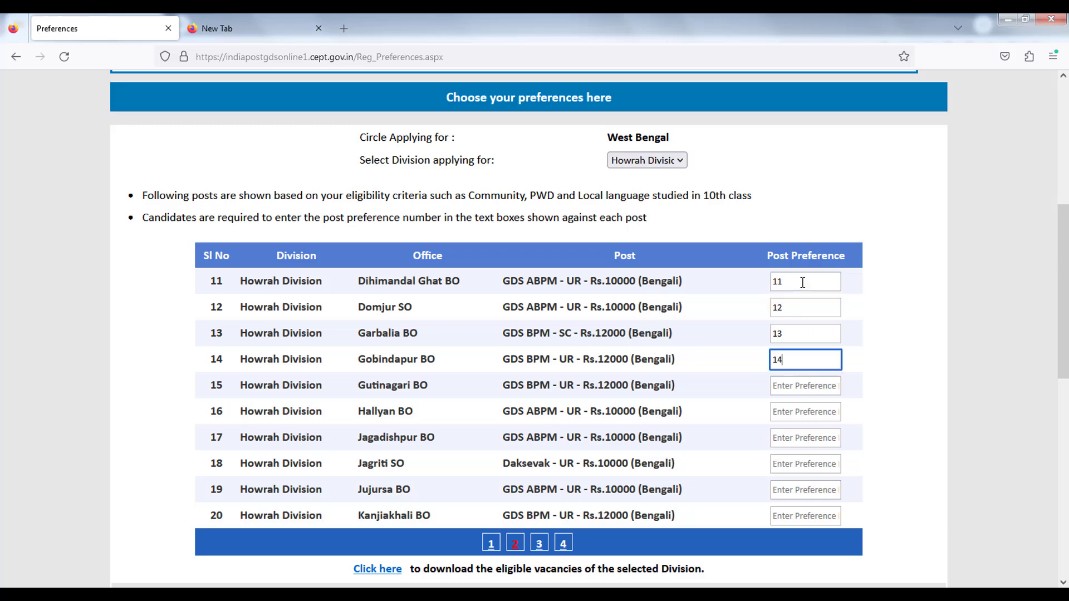
pyautogui.press('Tab')
pyautogui.write('15')
pyautogui.press('Tab')
pyautogui.write('16')
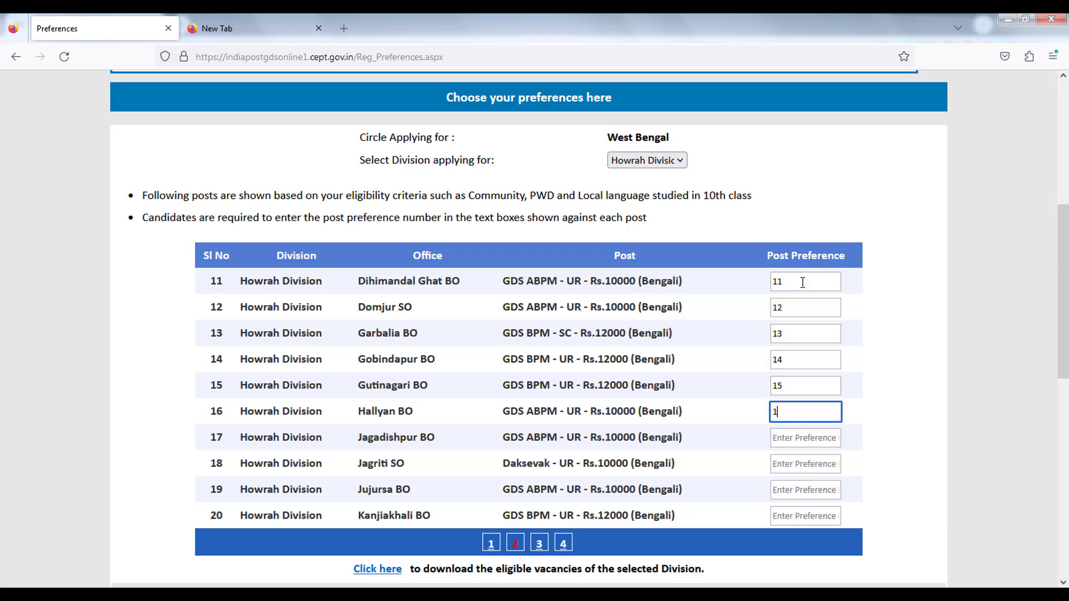
pyautogui.press('Tab')
pyautogui.write('17')
# Enter preferences 37, 38 and 39 for the next Howrah posts.
pyautogui.press('Tab')
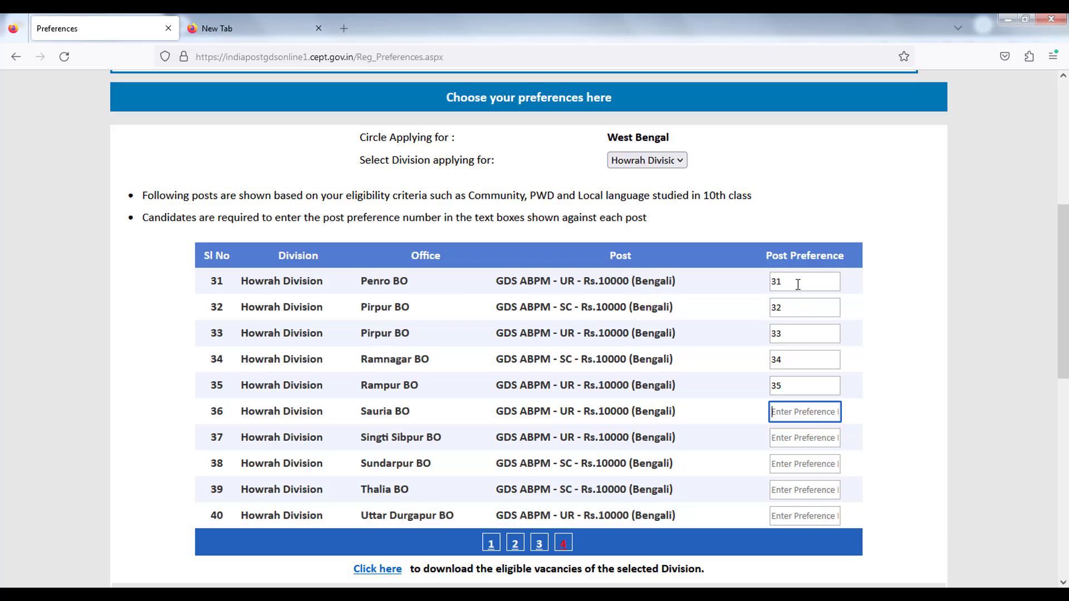
pyautogui.press('Tab')
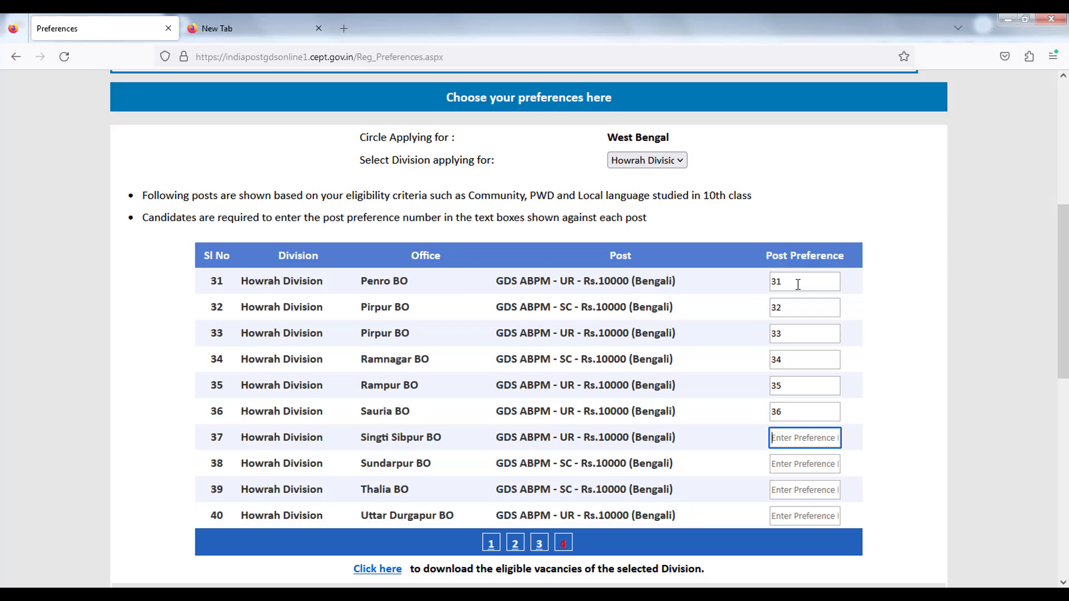
pyautogui.write('37')
pyautogui.press('Tab')
pyautogui.write('38')
pyautogui.press('Tab')
pyautogui.write('39')
pyautogui.press('Tab')
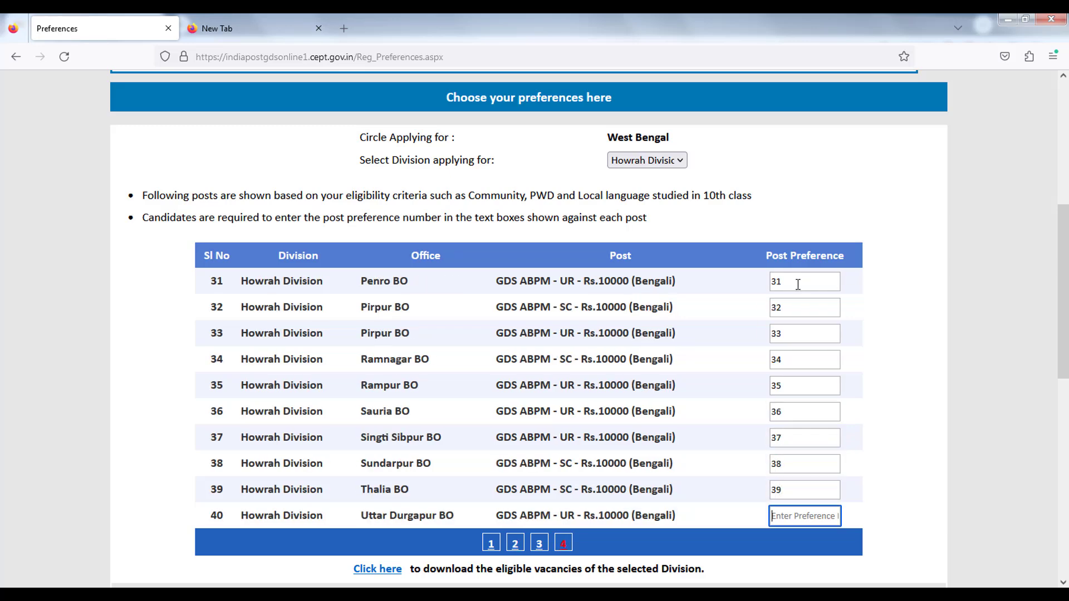
# Give Uttar Durgapur BO preference 40 and download the Vacancies.xls vacancy list.
pyautogui.write('40')
pyautogui.scroll(-2, 797, 283)
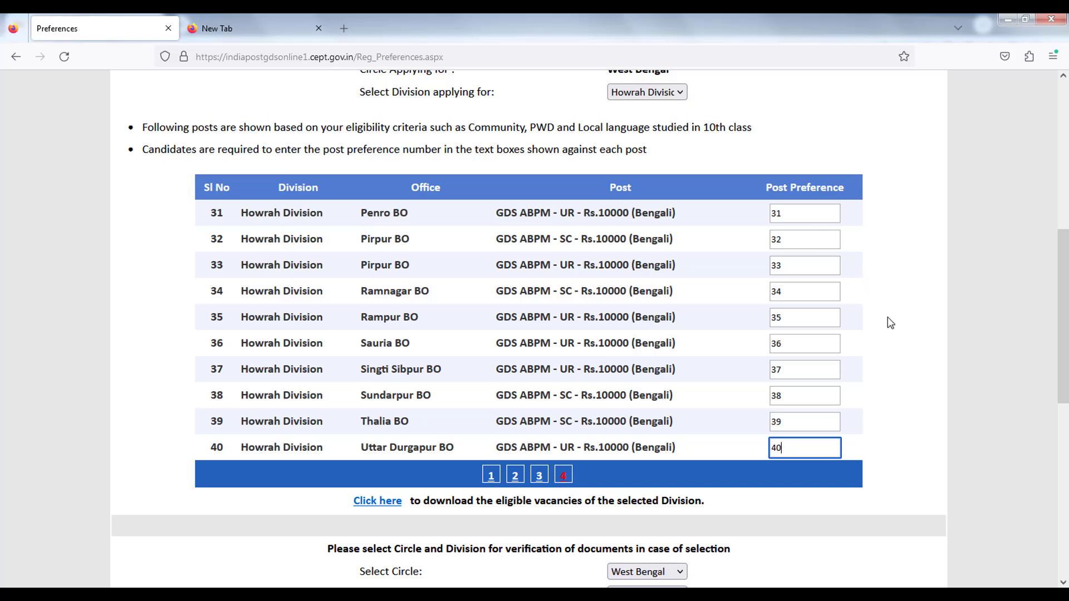
pyautogui.scroll(-3, 888, 323)
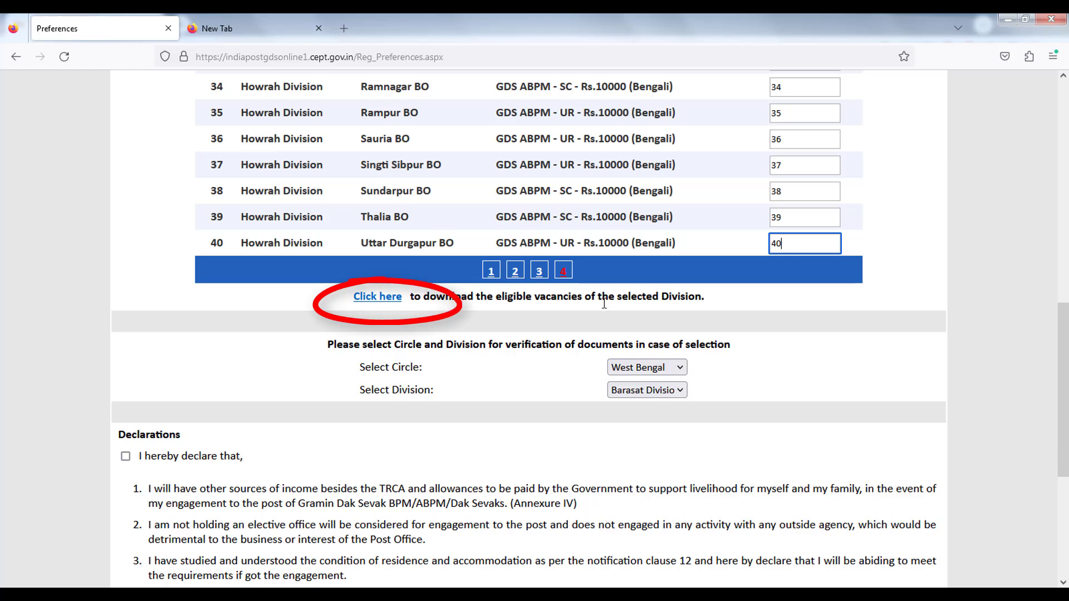
pyautogui.click(383, 296)
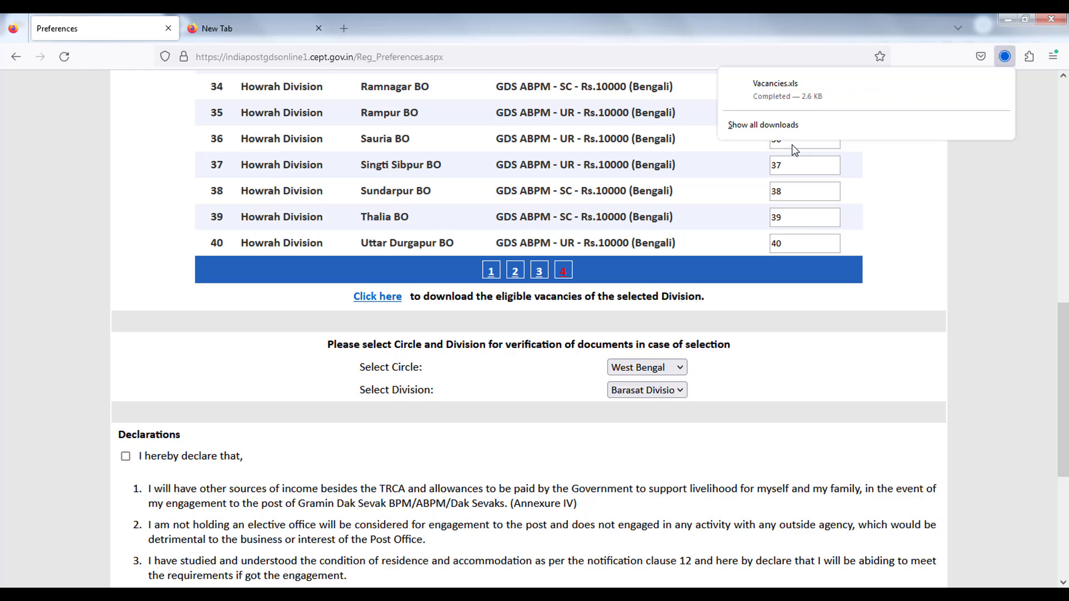
pyautogui.click(805, 103)
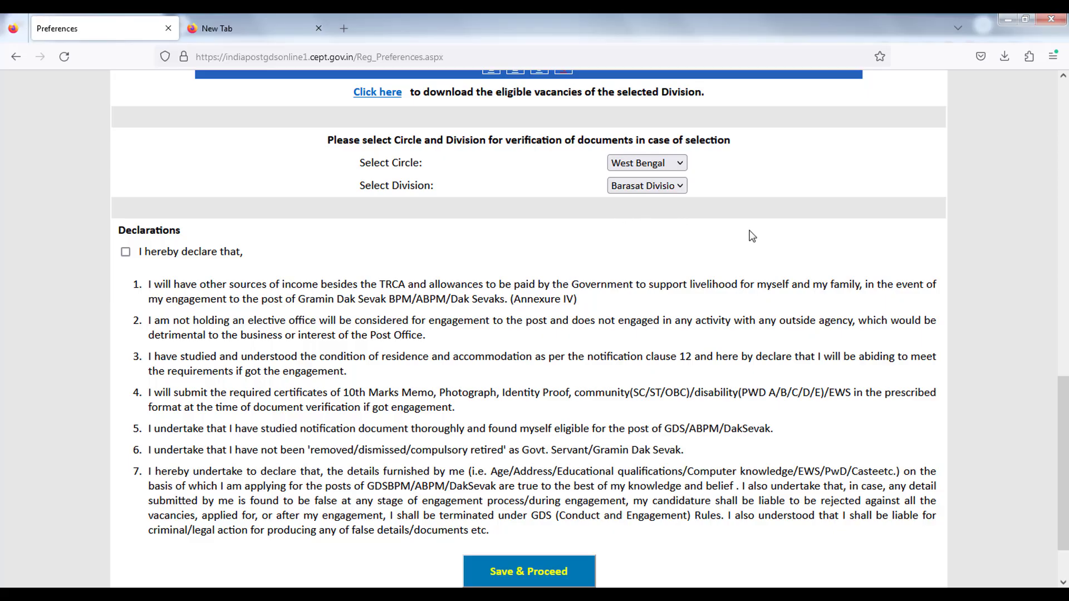
# Tick 'I hereby declare that' to accept the declarations.
pyautogui.click(126, 252)
pyautogui.scroll(8, 956, 371)
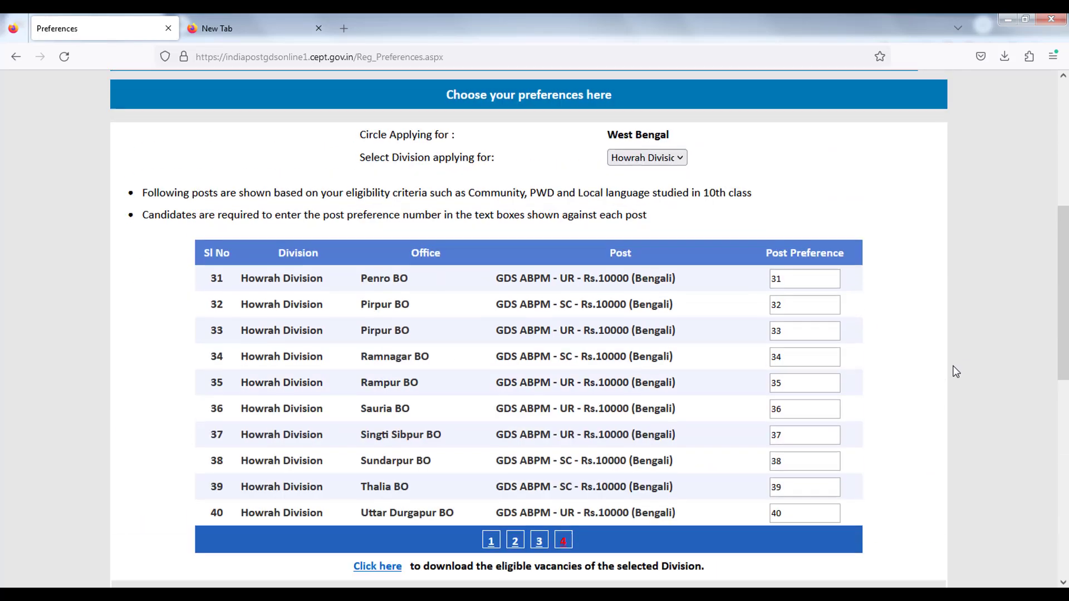
pyautogui.scroll(3, 955, 372)
pyautogui.scroll(-12, 956, 371)
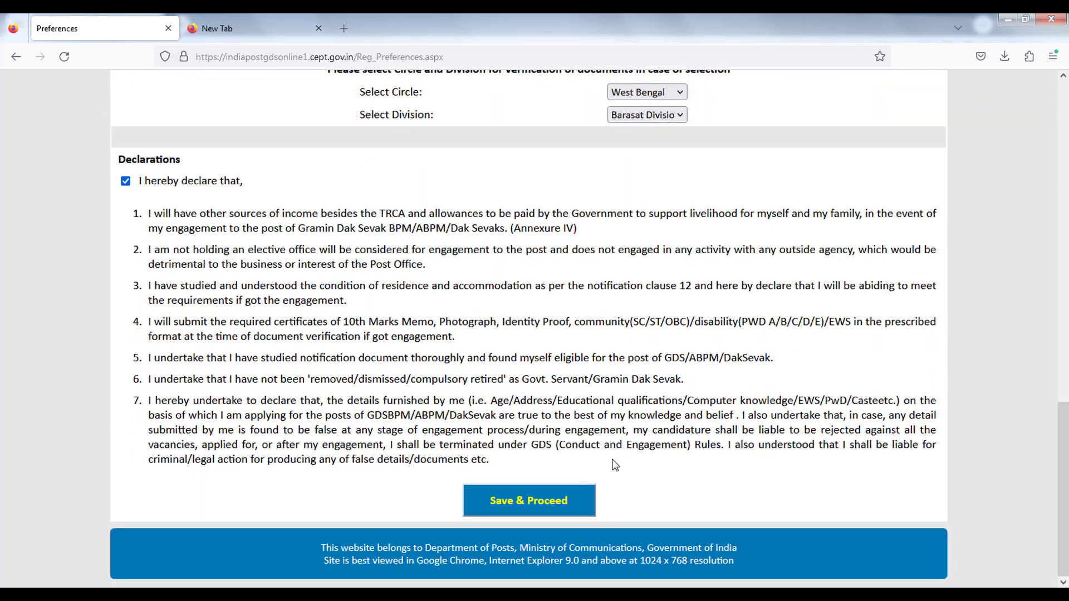
# Save & Proceed, confirm 'Application submitted successfully!', and review the July-2024 Application Print page.
pyautogui.click(570, 500)
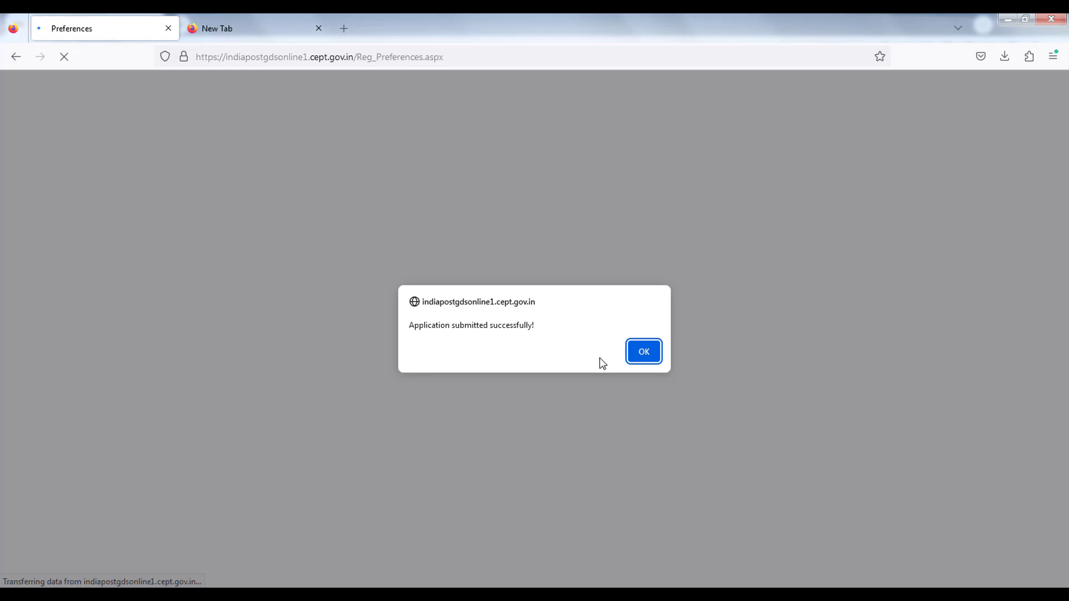
pyautogui.click(634, 353)
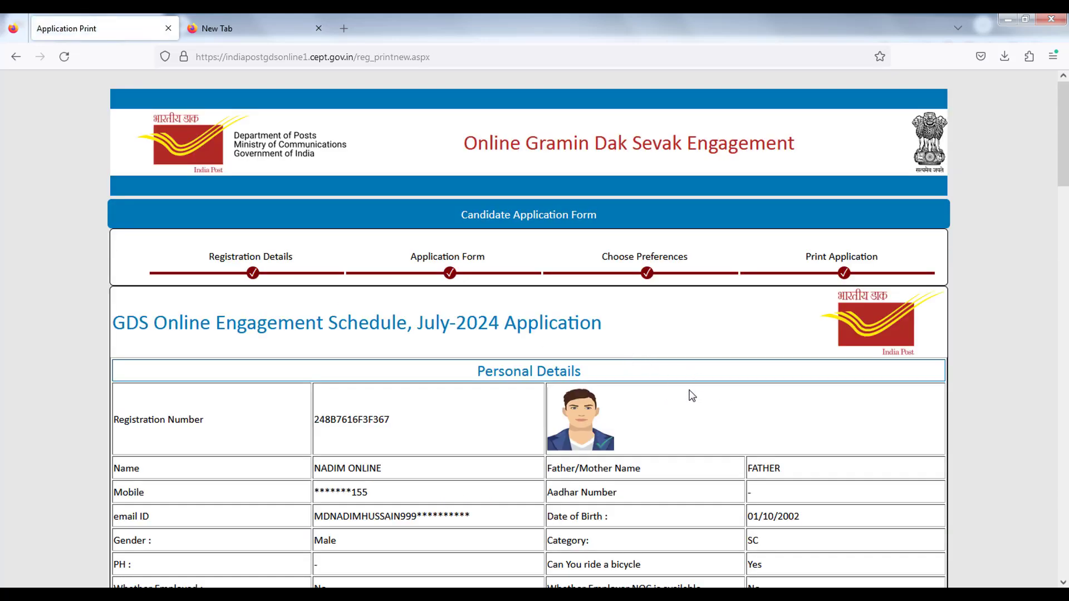
pyautogui.scroll(-3, 691, 397)
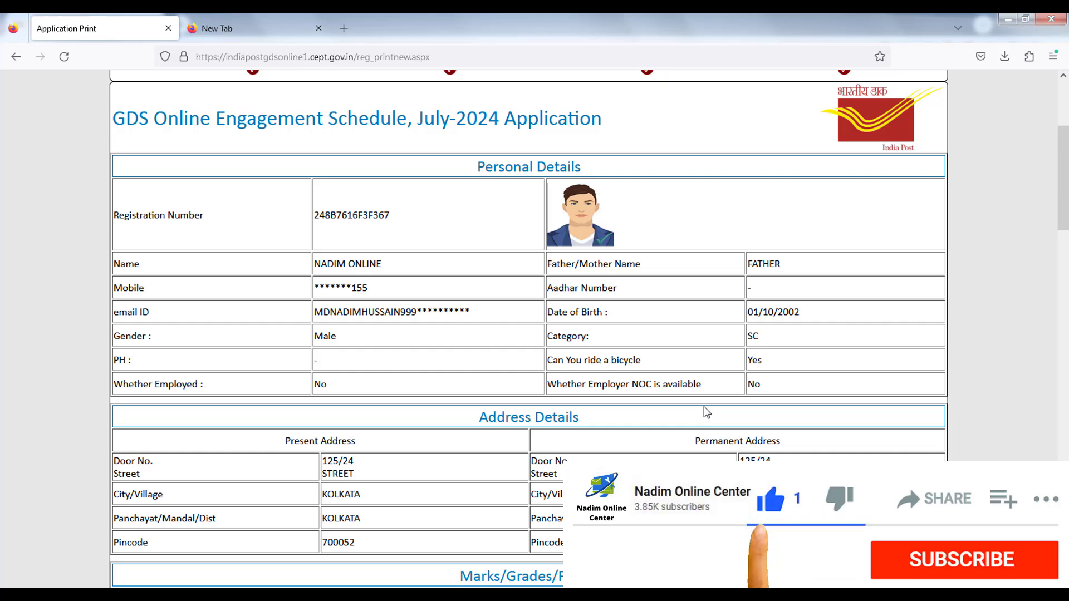
pyautogui.scroll(-5, 704, 408)
pyautogui.scroll(-5, 704, 408)
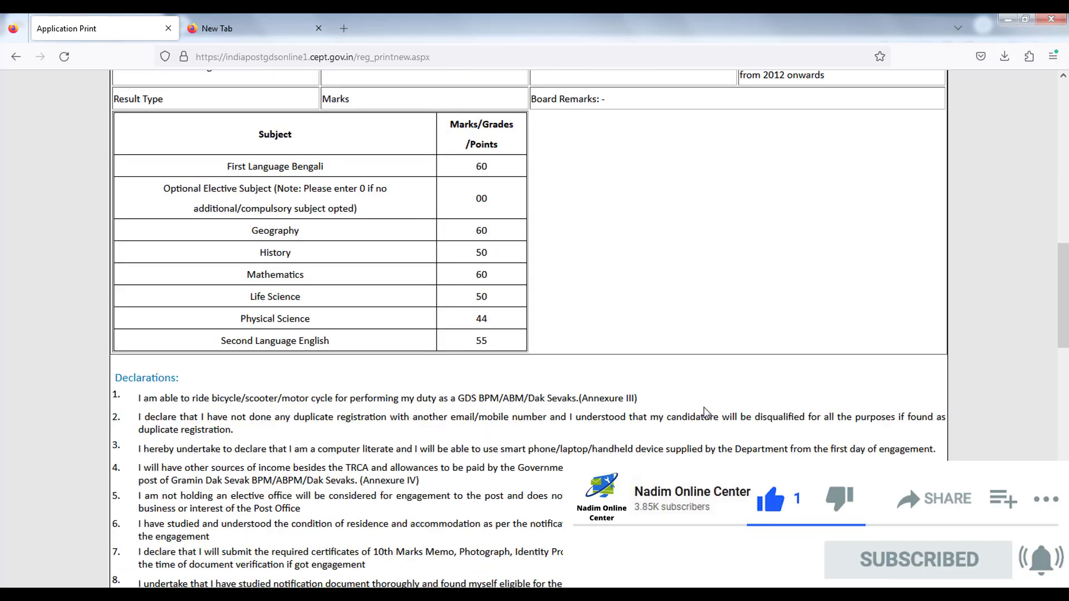